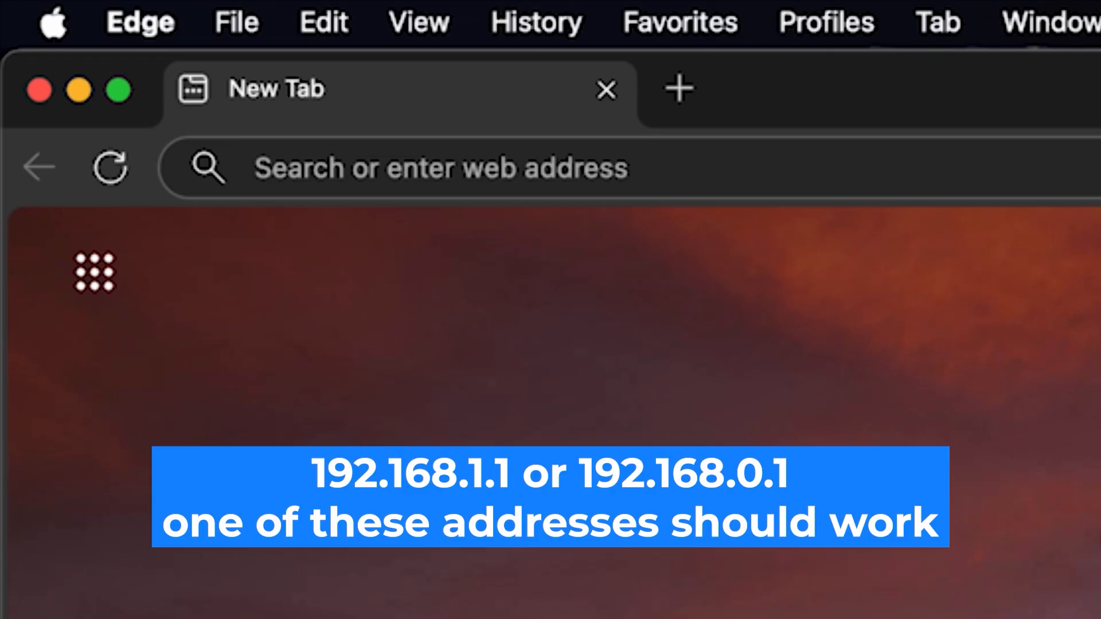
Open the router's setup page at 192.168.1.1.
left_click(648, 156)
type("1")
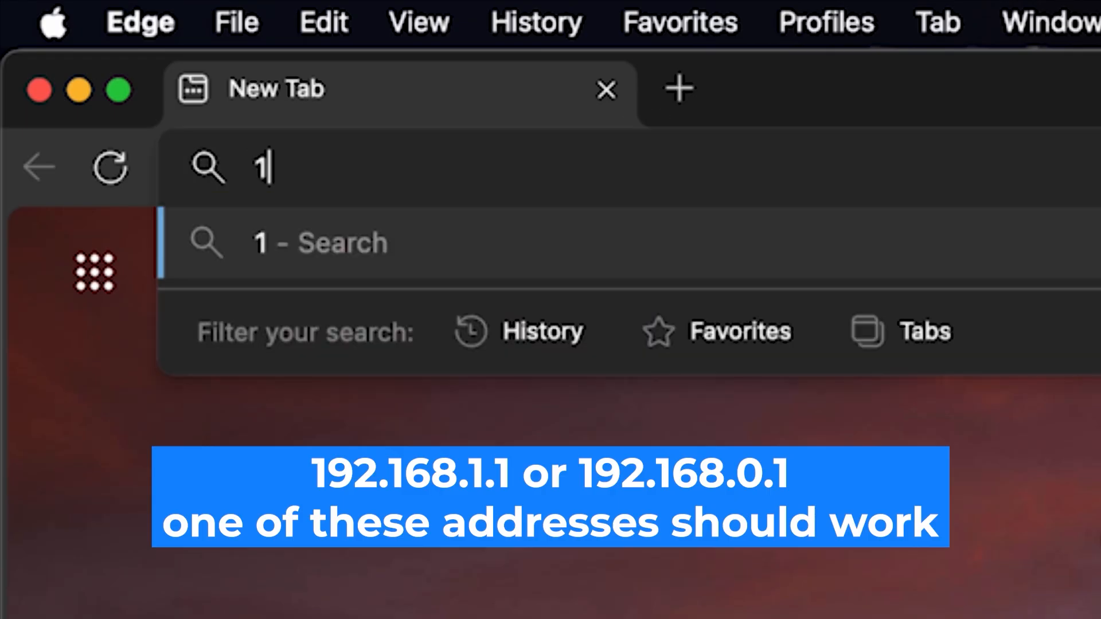
type("92.1")
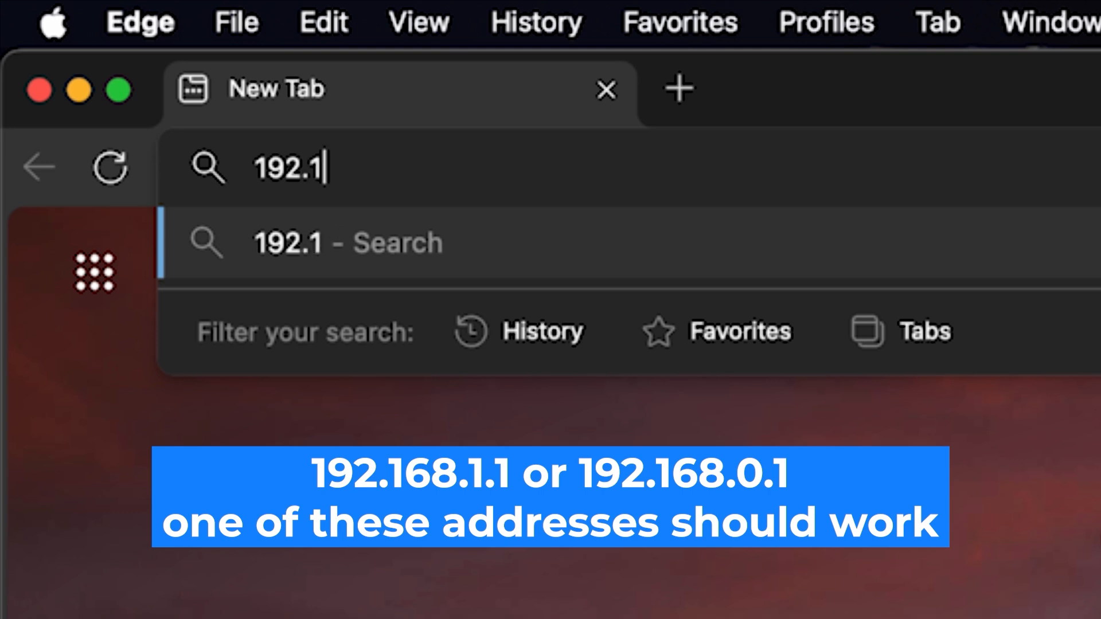
type("68.")
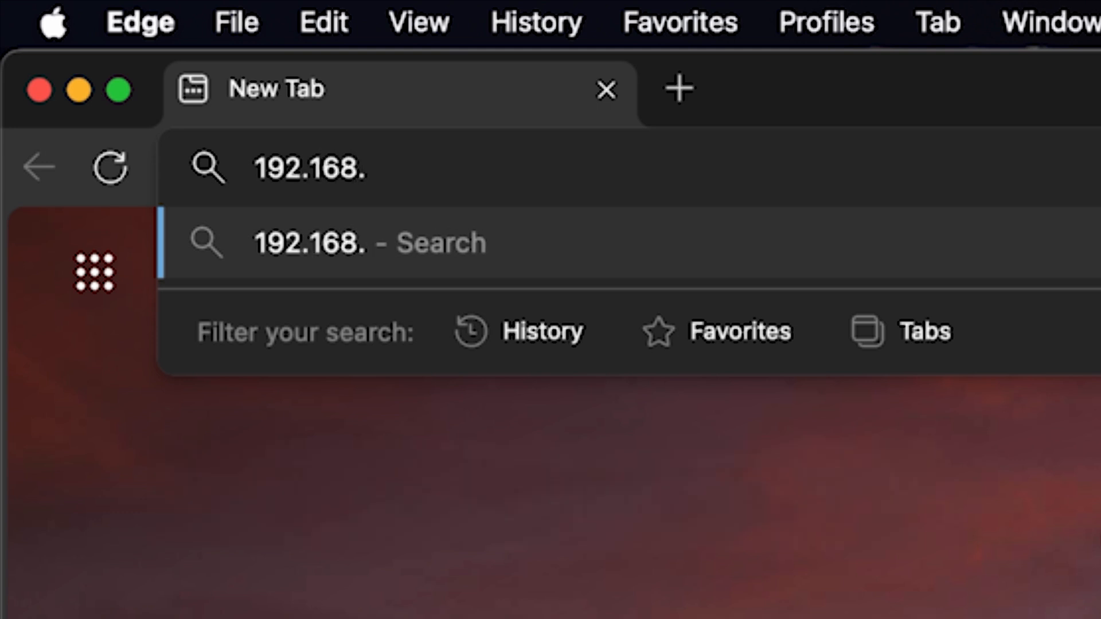
type("1.1")
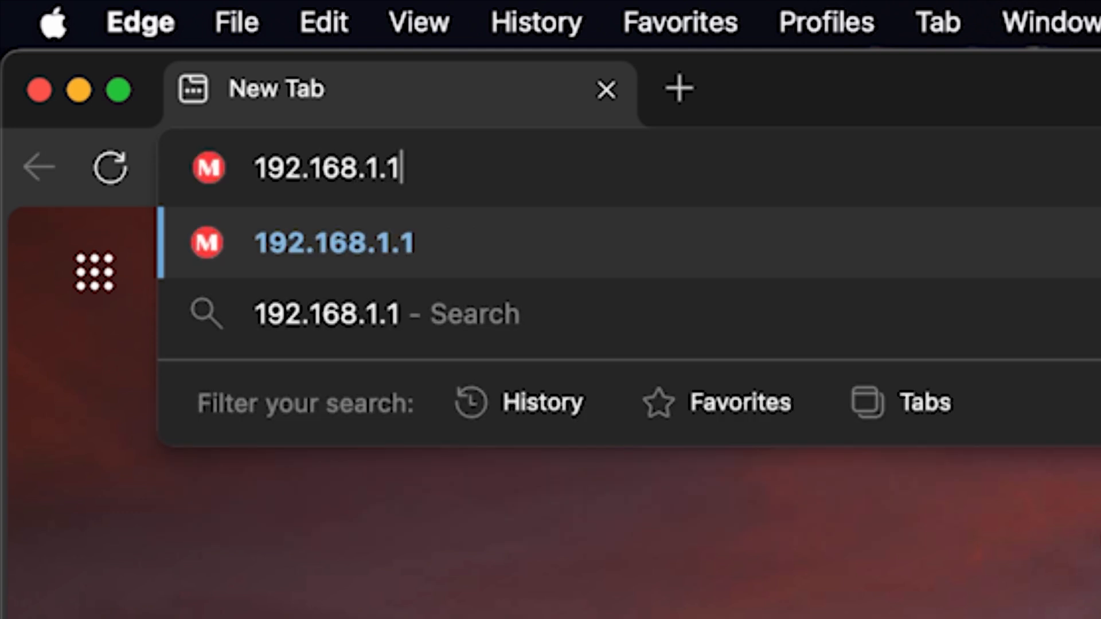
key("Return")
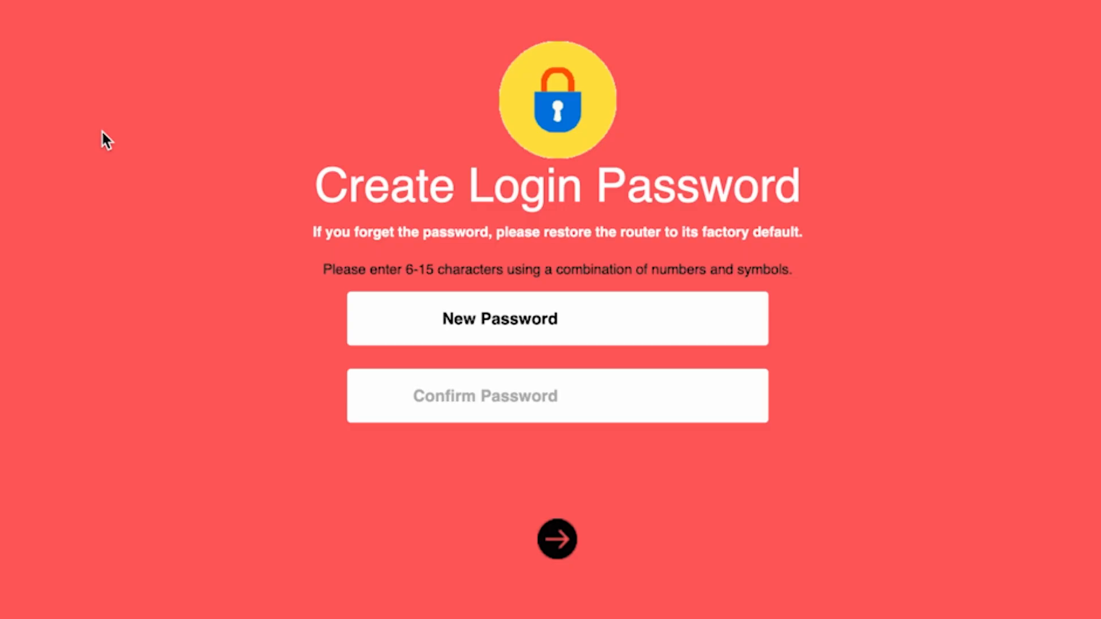
Create the router's login password, check it in readable form, enter it again as confirmation and submit it.
type("••••••••")
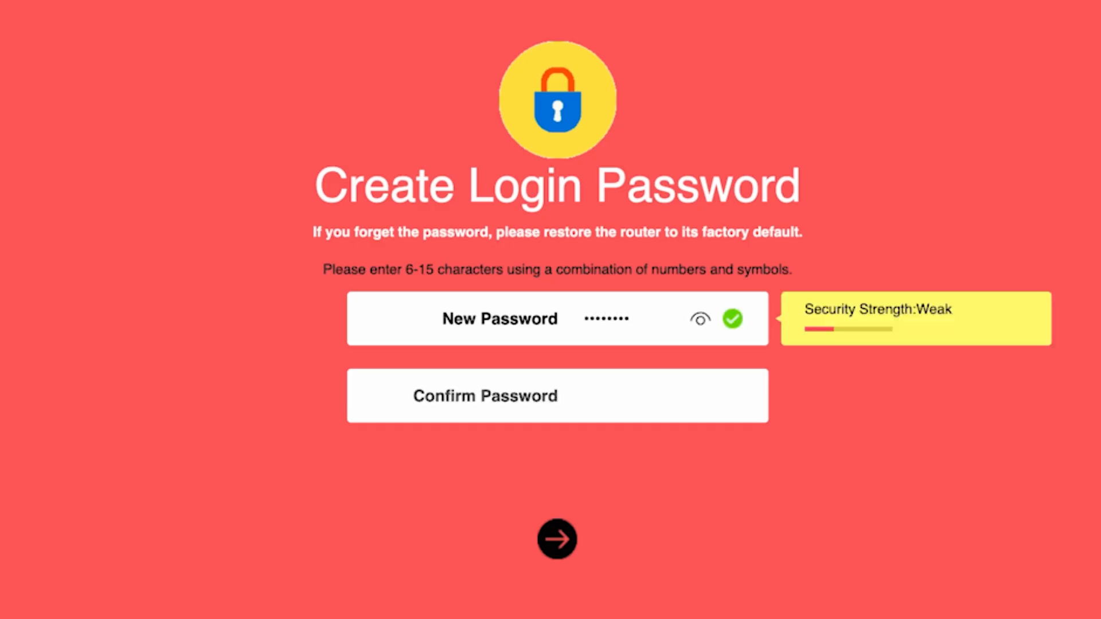
left_click(699, 320)
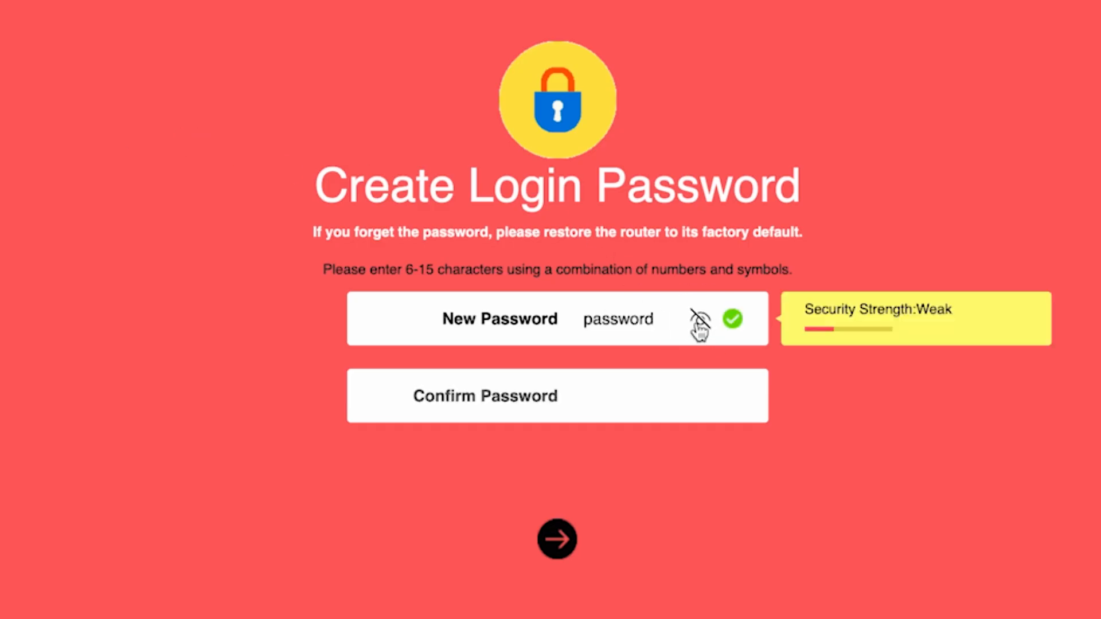
left_click(609, 395)
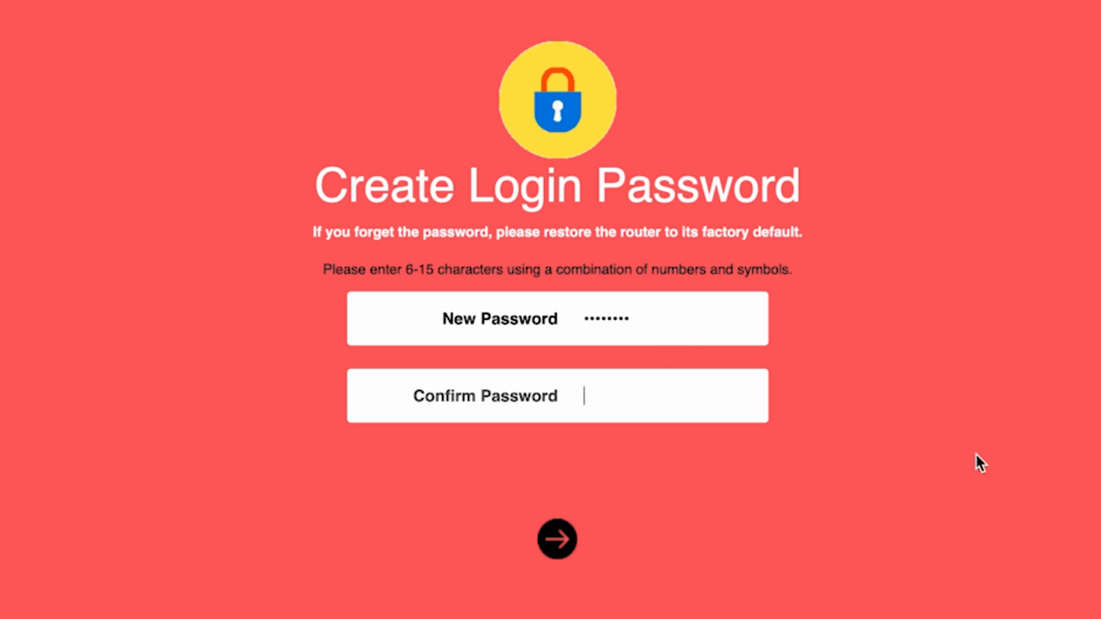
type("•••••••")
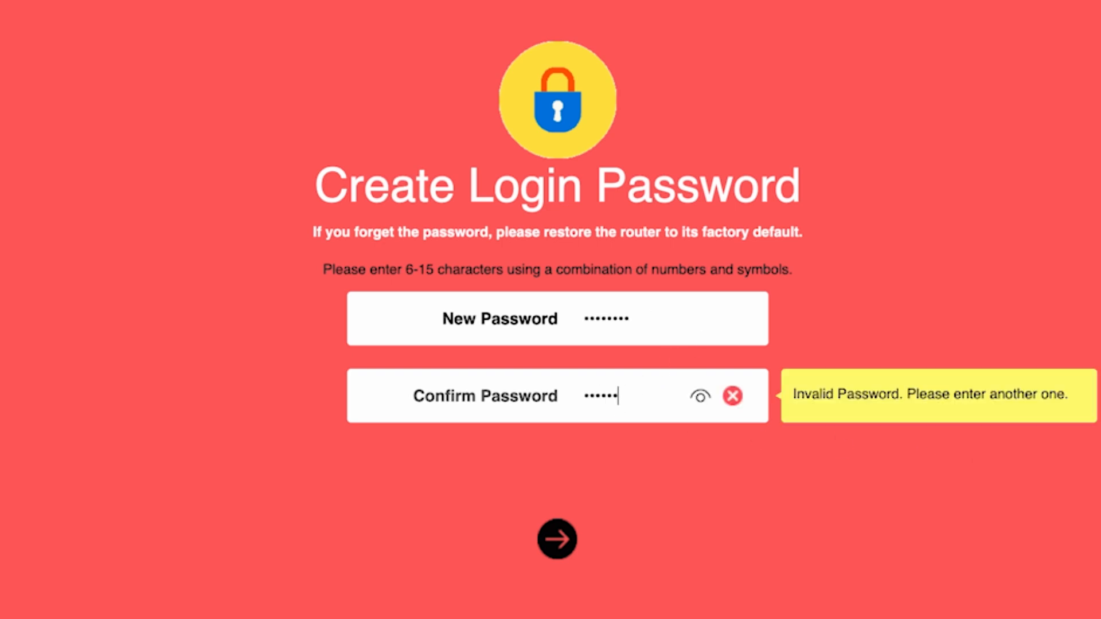
type("d")
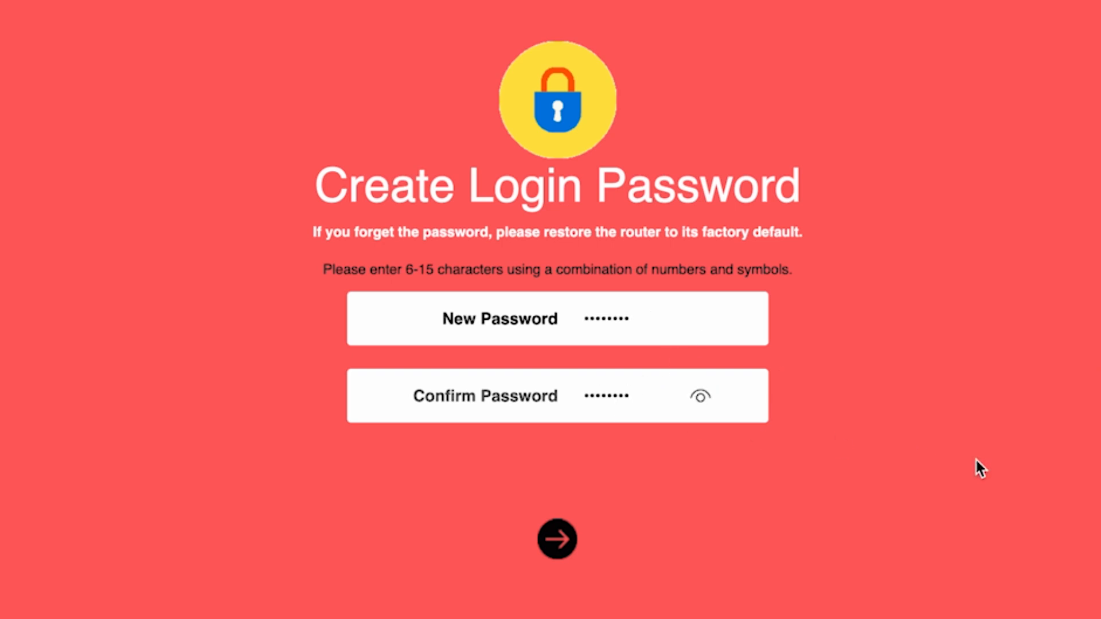
left_click(545, 542)
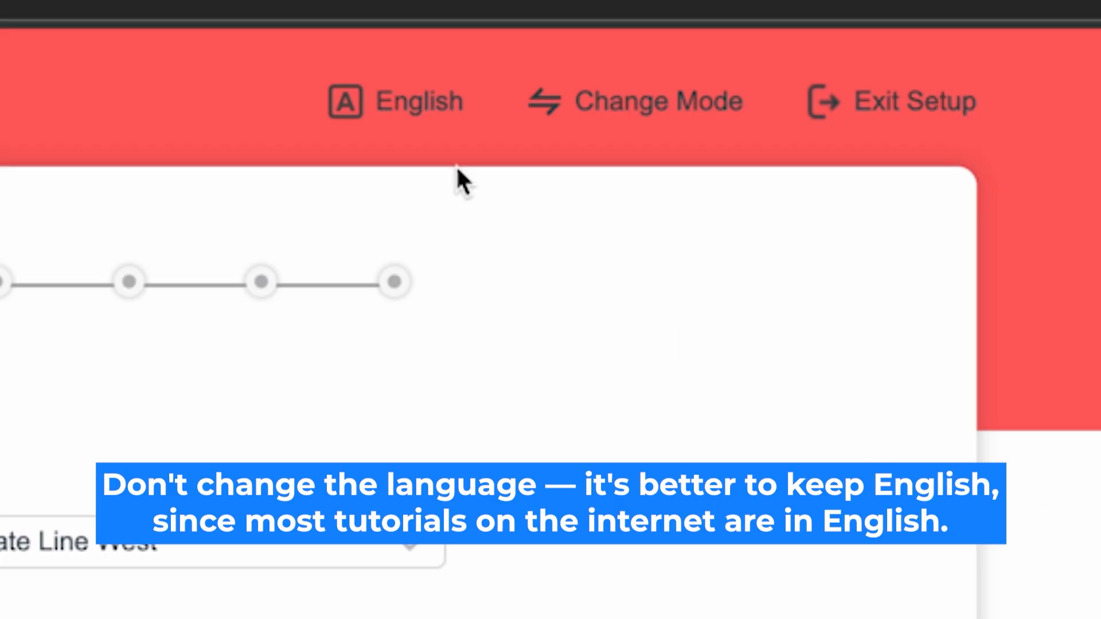
Choose English as the setup language and confirm Router Mode as the operating mode.
left_click(418, 99)
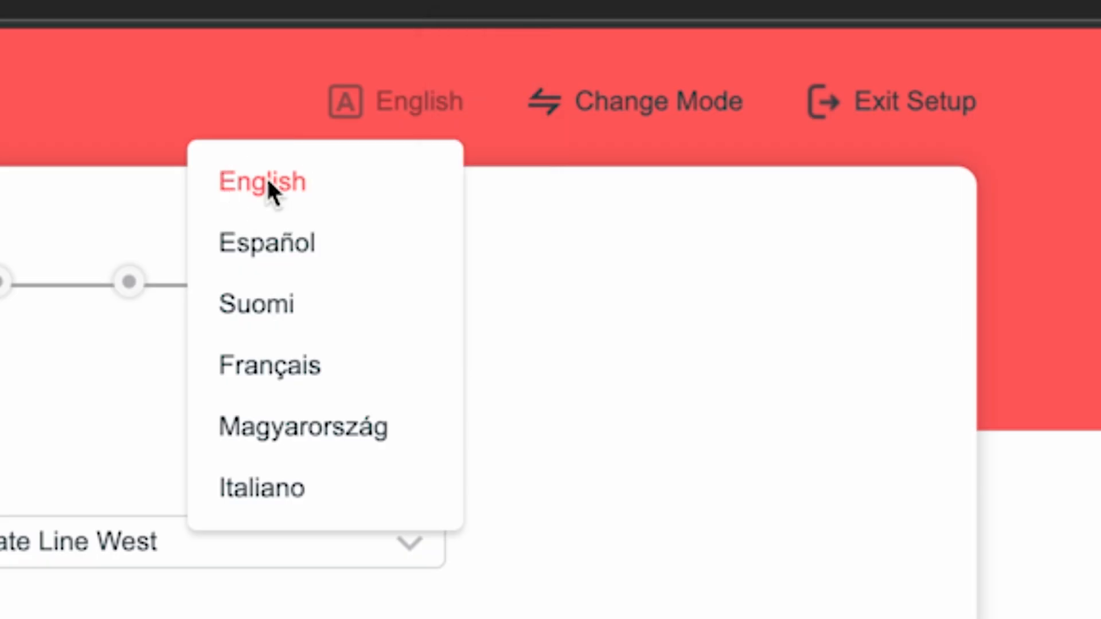
left_click(286, 180)
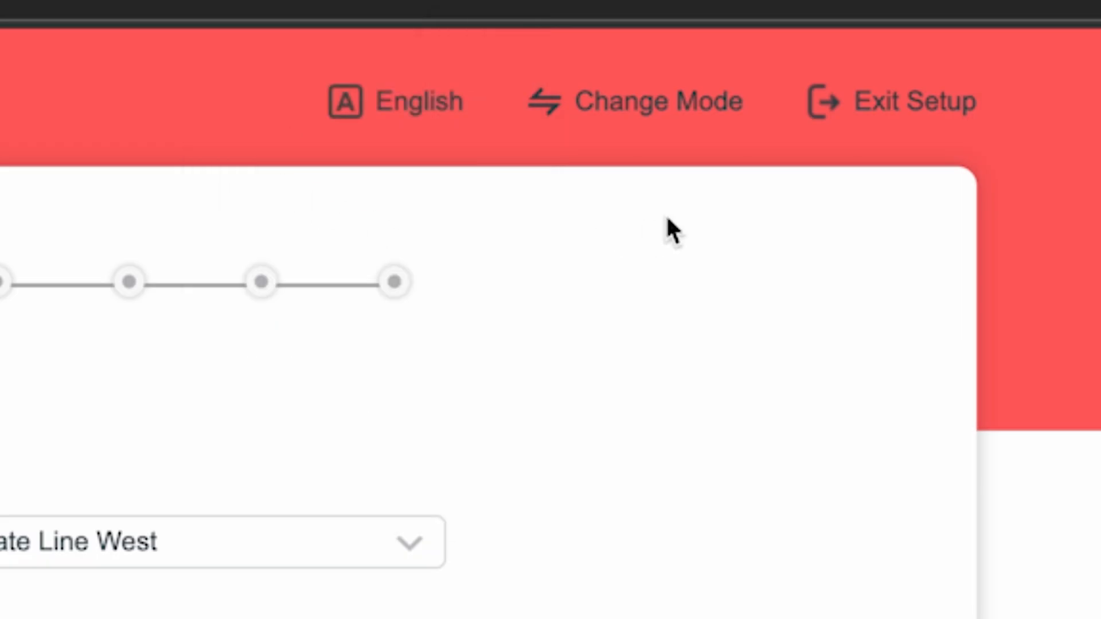
left_click(660, 104)
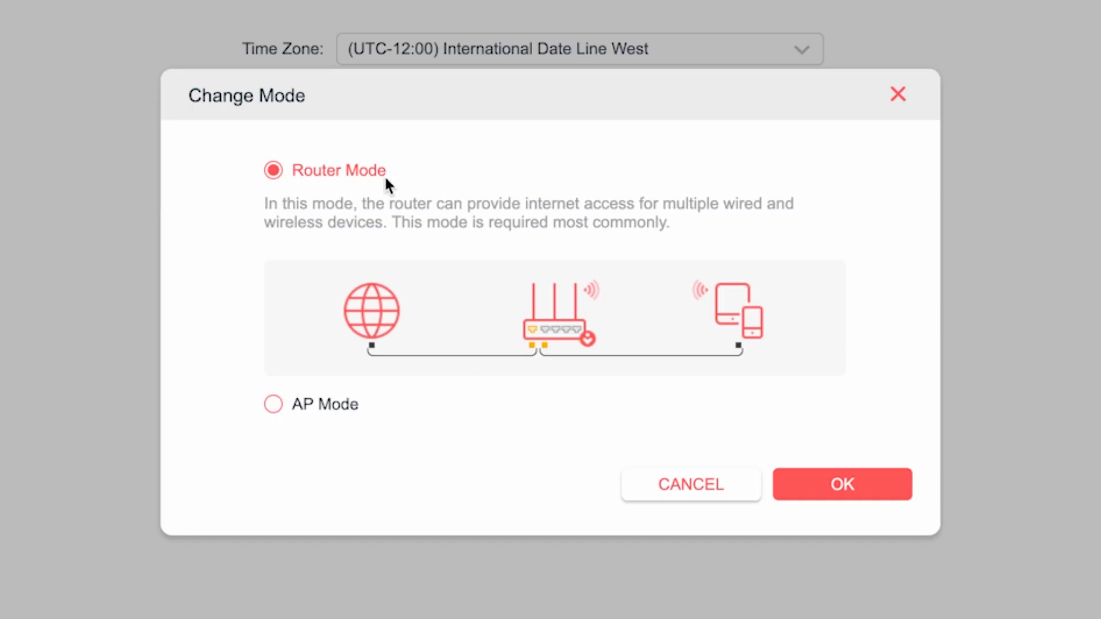
left_click(836, 485)
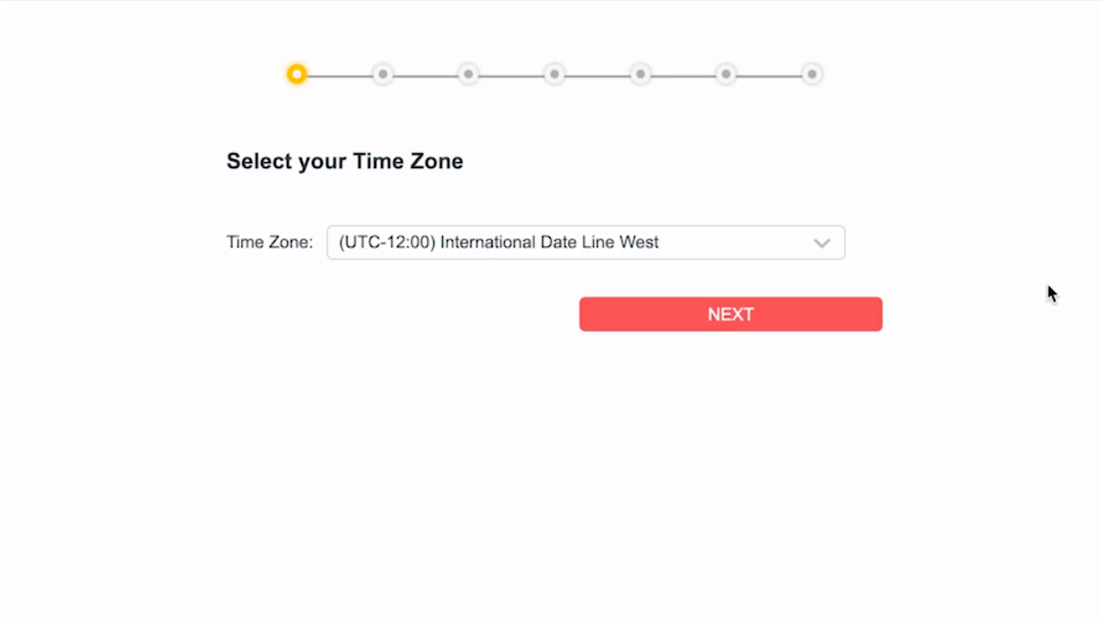
Select the time zone (UTC-12:00) International Date Line West and continue to the connection type.
left_click(794, 242)
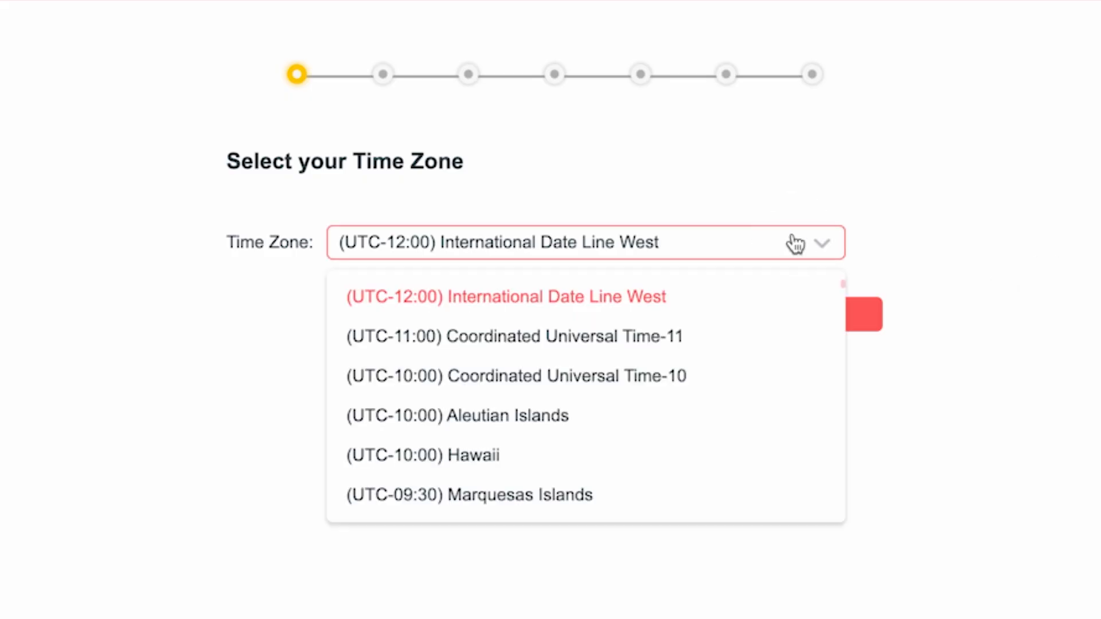
scroll(625, 401, "down", 10)
scroll(628, 445, "down", 3)
scroll(637, 459, "up", 15)
left_click(625, 296)
left_click(730, 314)
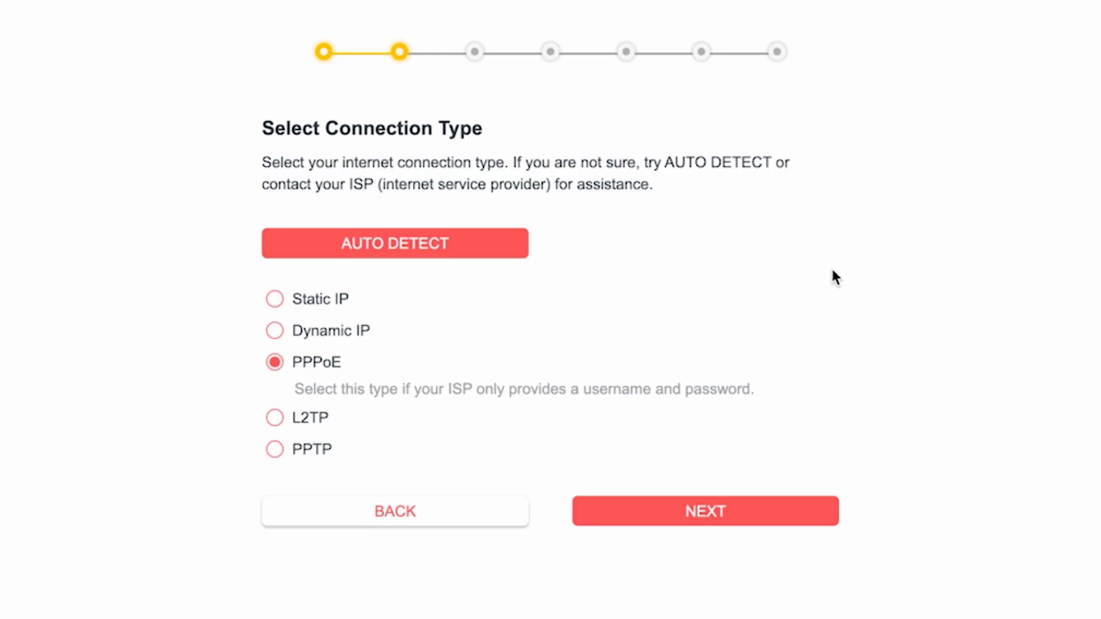
Auto-detect the internet connection type, accept Dynamic IP and continue with the default MAC address.
left_click(408, 256)
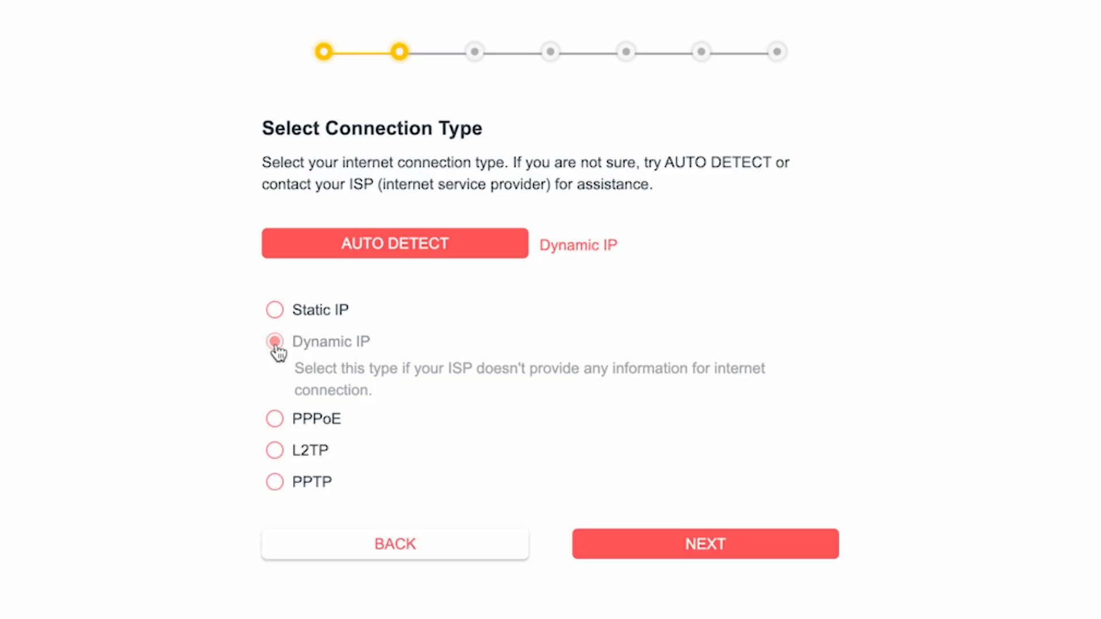
left_click(716, 551)
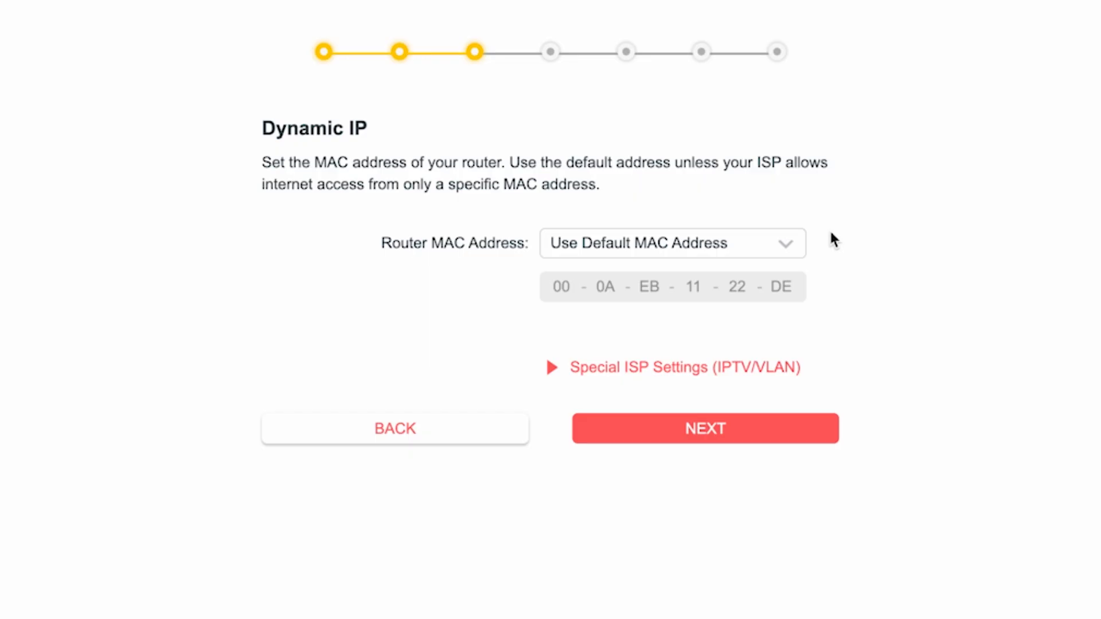
left_click(705, 430)
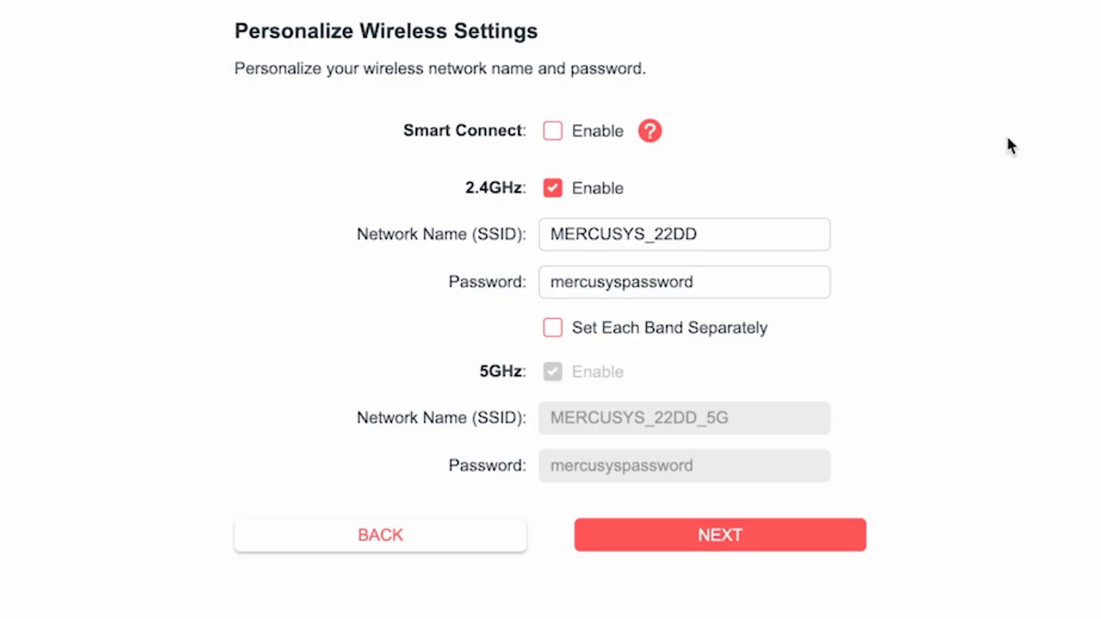
Shorten the 2.4GHz network name to MERCUSYS and replace its wireless password with a new one.
left_click(639, 234)
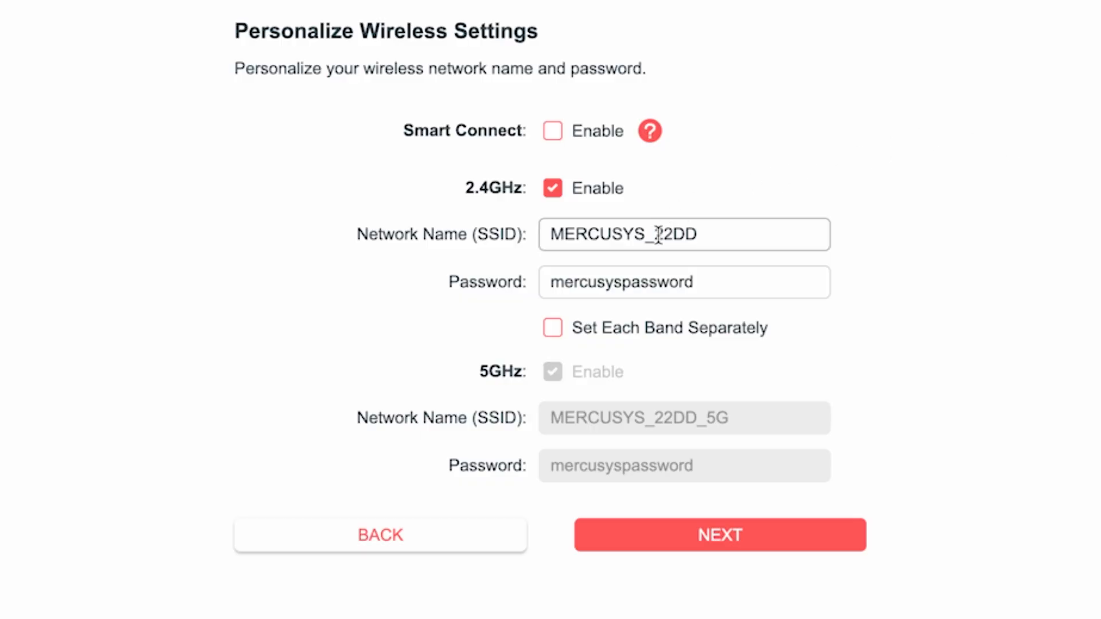
left_click_drag(646, 235, 718, 236)
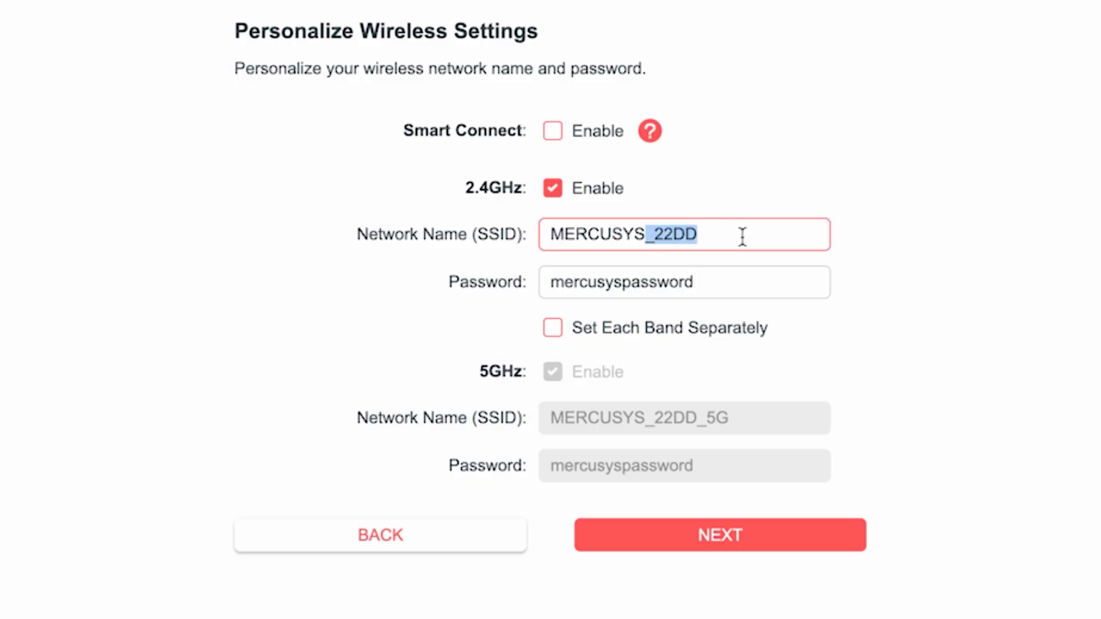
key("BackSpace")
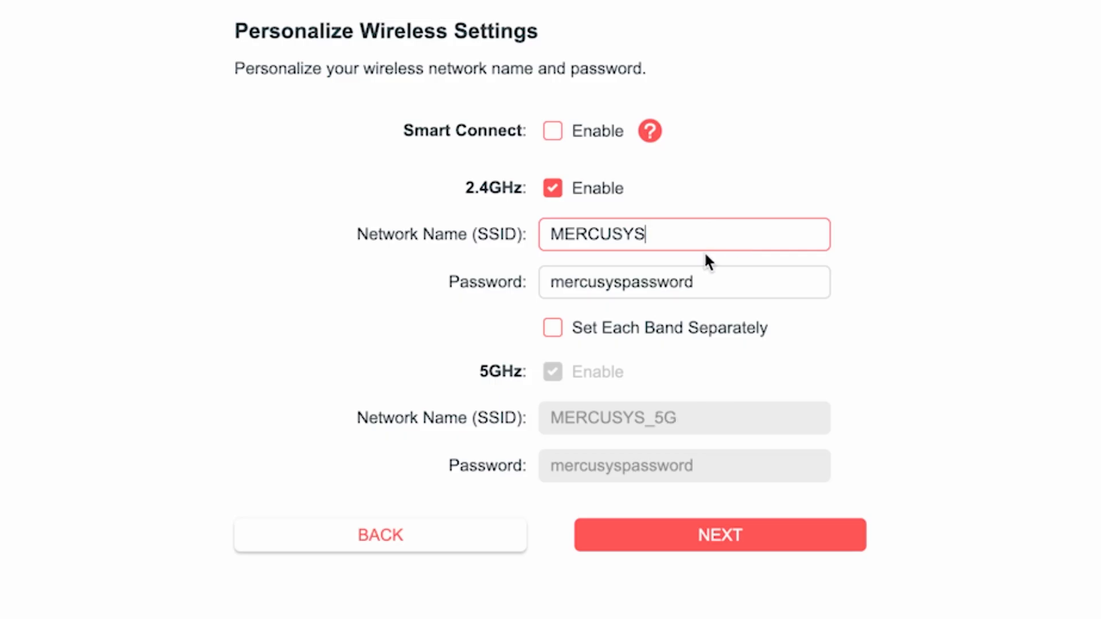
left_click(617, 278)
left_click_drag(749, 295, 452, 293)
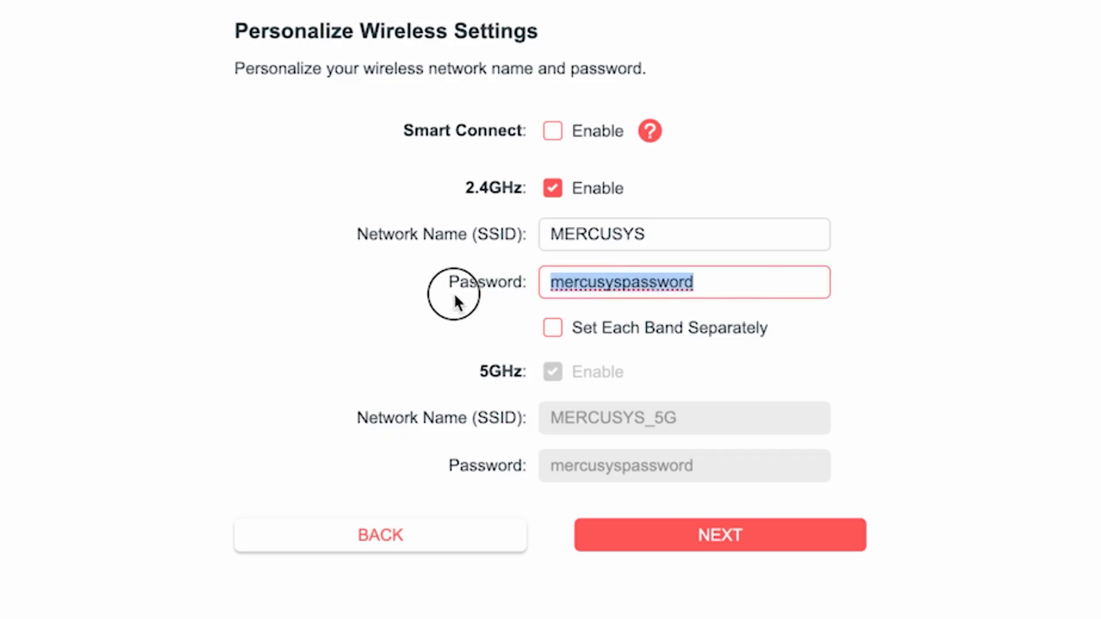
type("123456789")
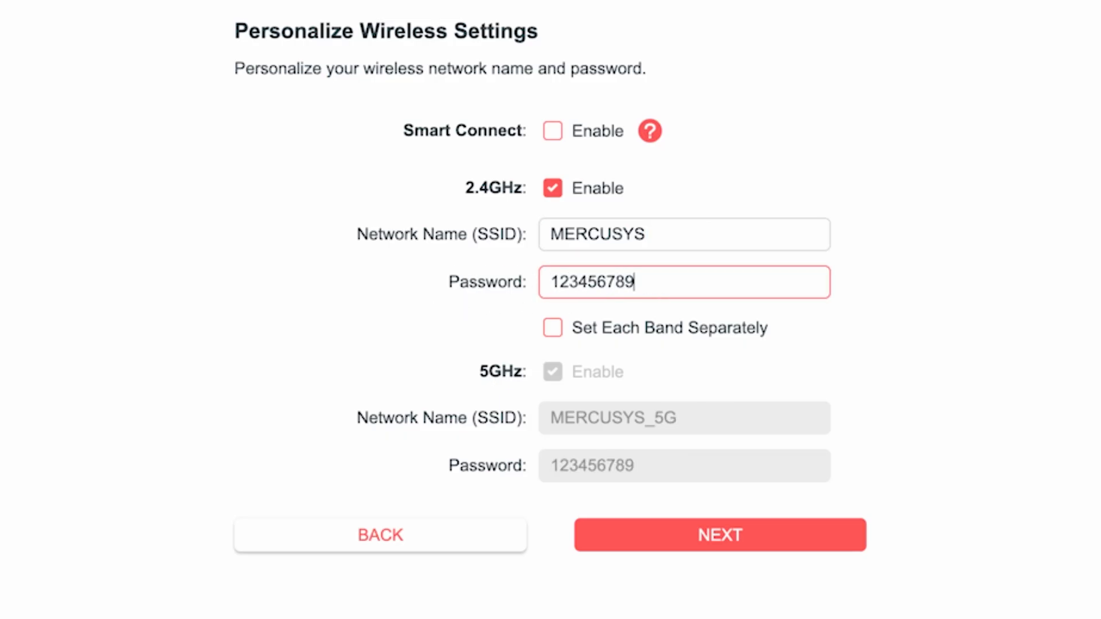
left_click(835, 340)
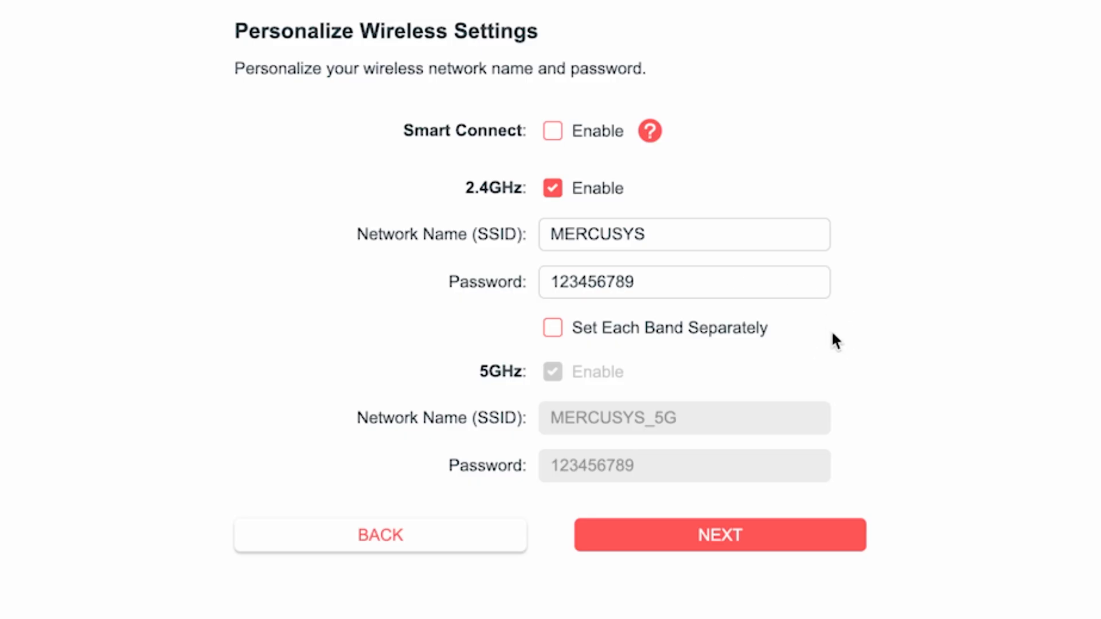
Enable Set Each Band Separately, extend the 5GHz network's wireless password and submit the wireless settings.
left_click(553, 336)
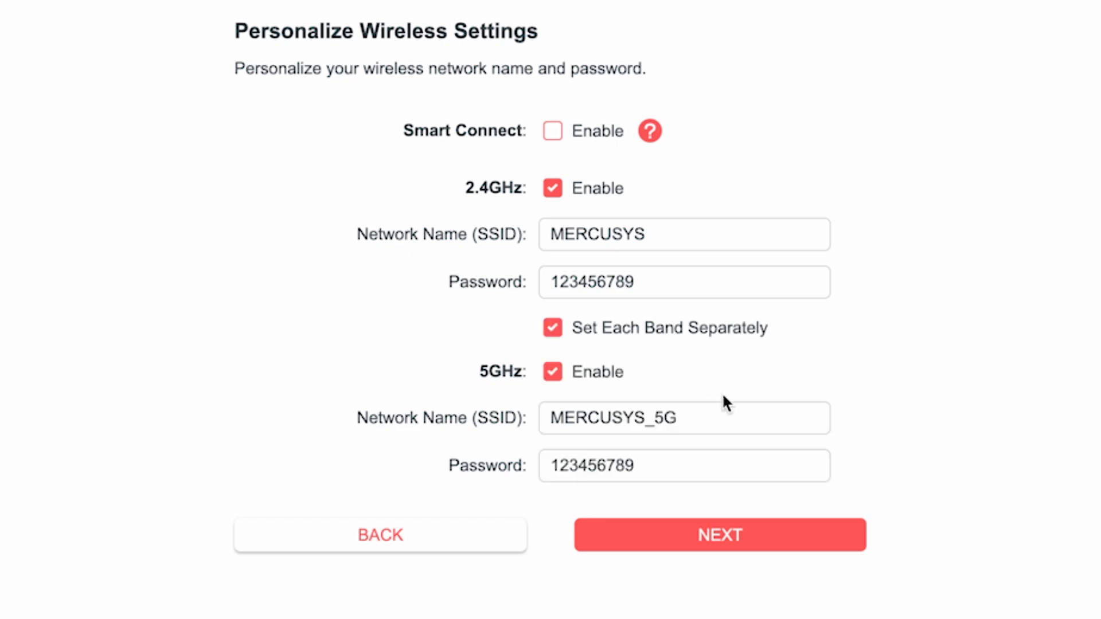
left_click(698, 418)
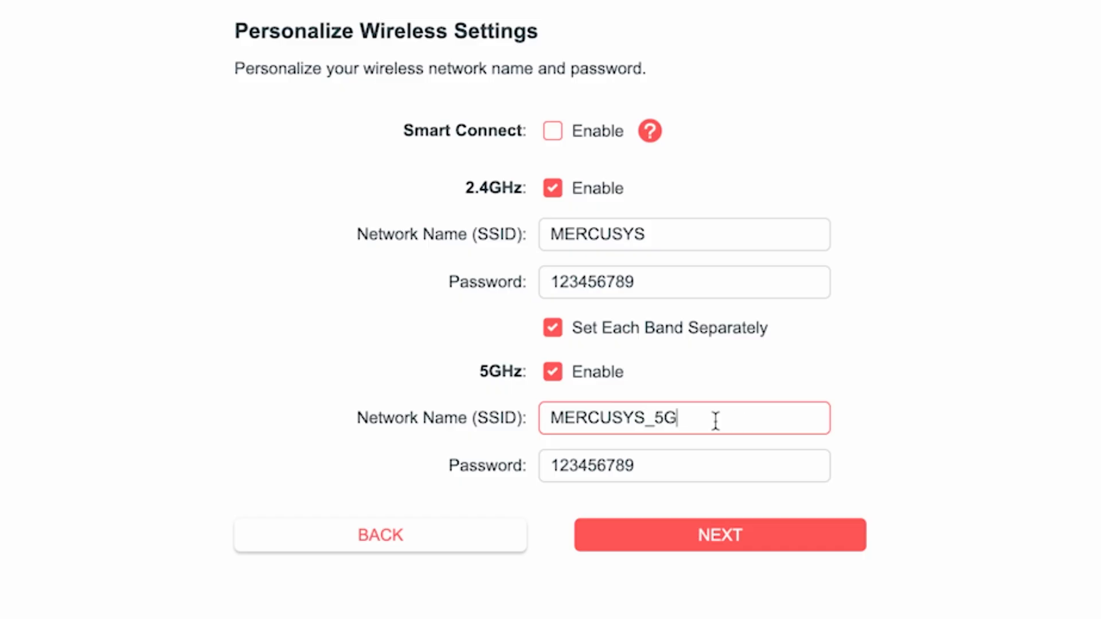
left_click(663, 468)
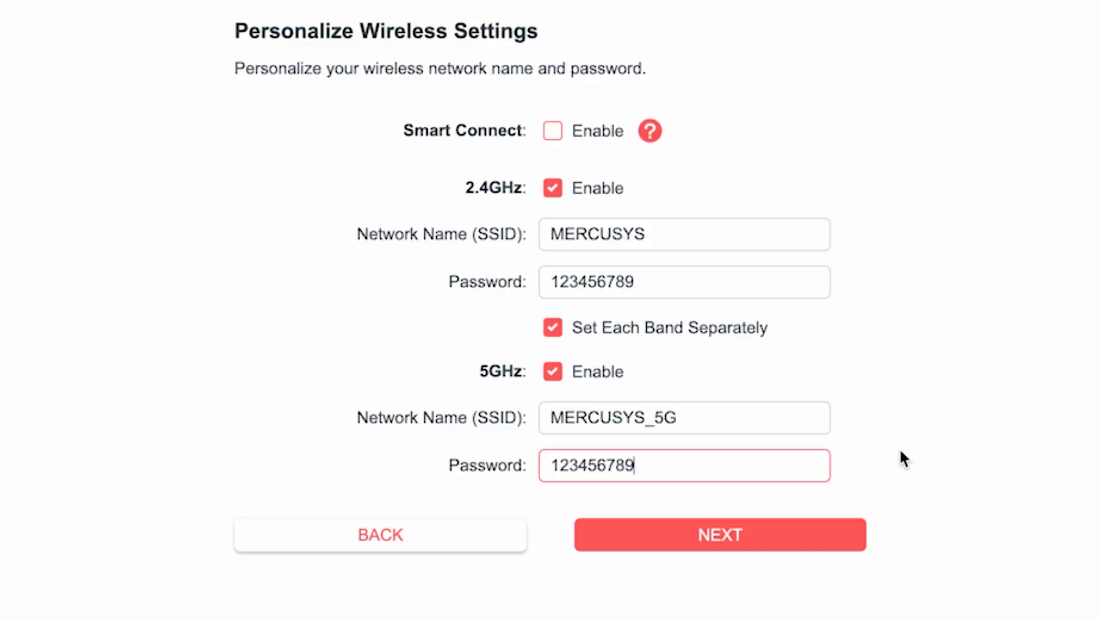
type("5G")
left_click(728, 534)
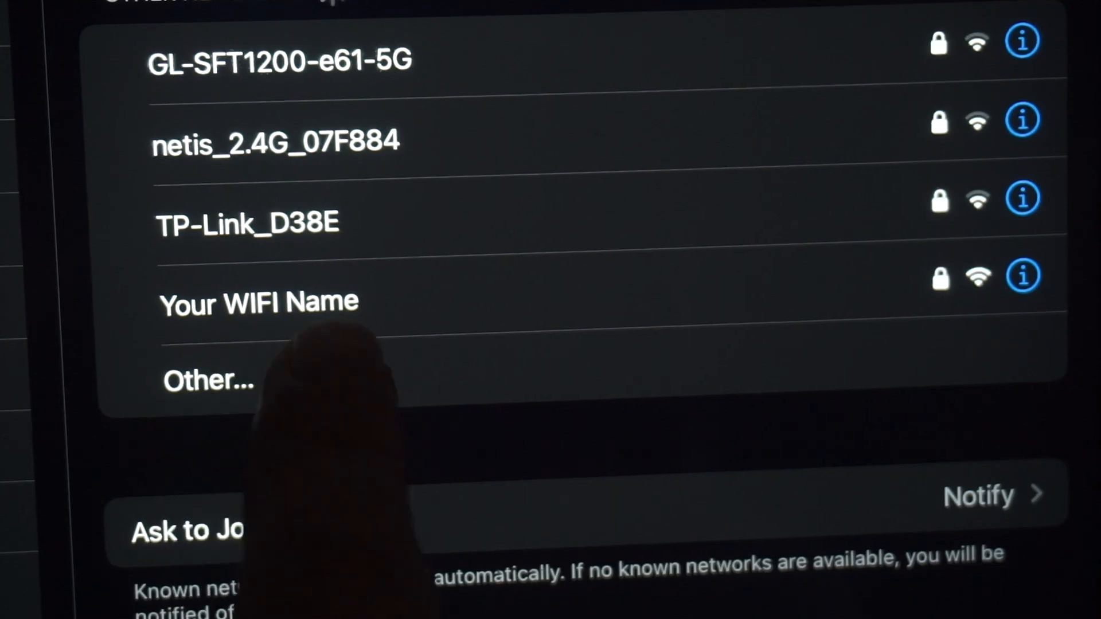
Reconnect the device to the router's Wi-Fi network and confirm the connection in the setup wizard.
left_click(298, 304)
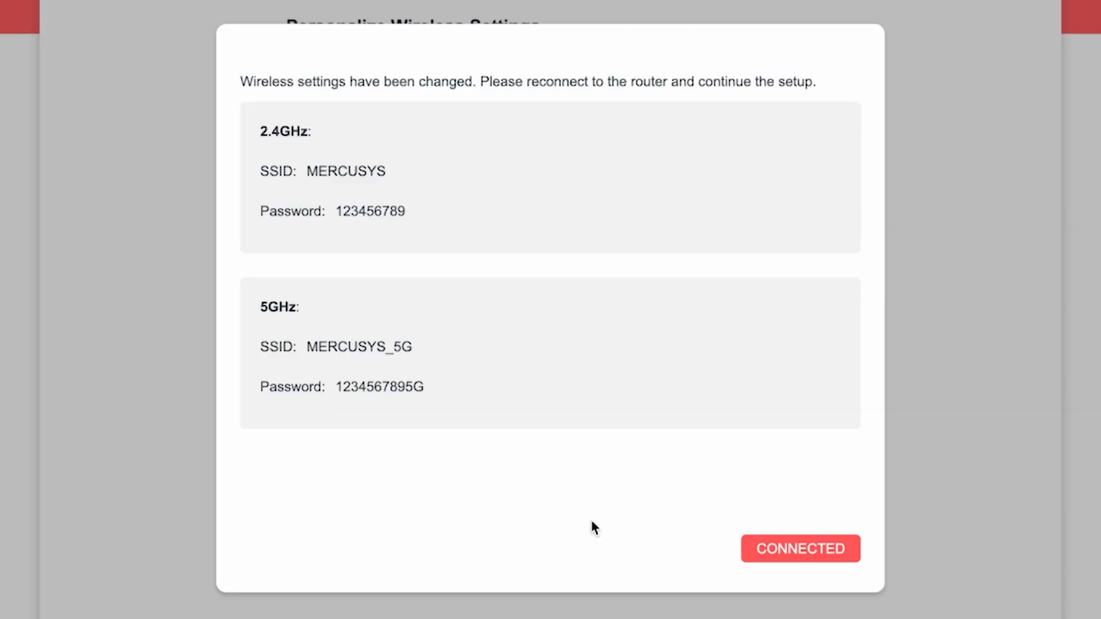
left_click(818, 548)
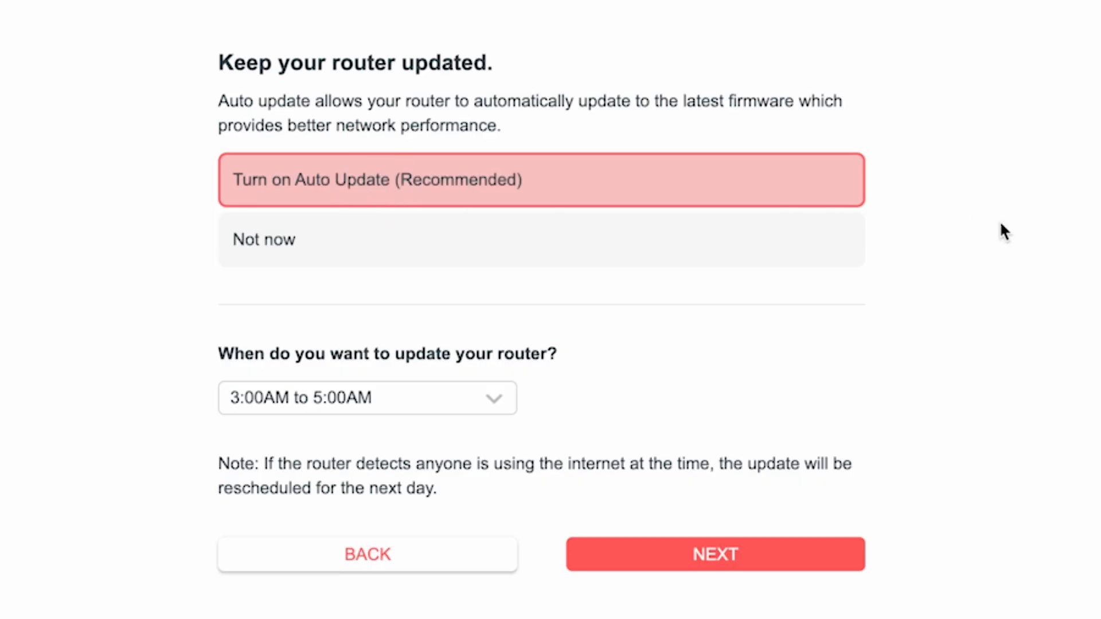
Keep auto update turned on with the 3:00AM to 5:00AM update window and continue.
left_click(502, 408)
scroll(421, 579, "down", 5)
scroll(425, 578, "up", 6)
left_click(749, 564)
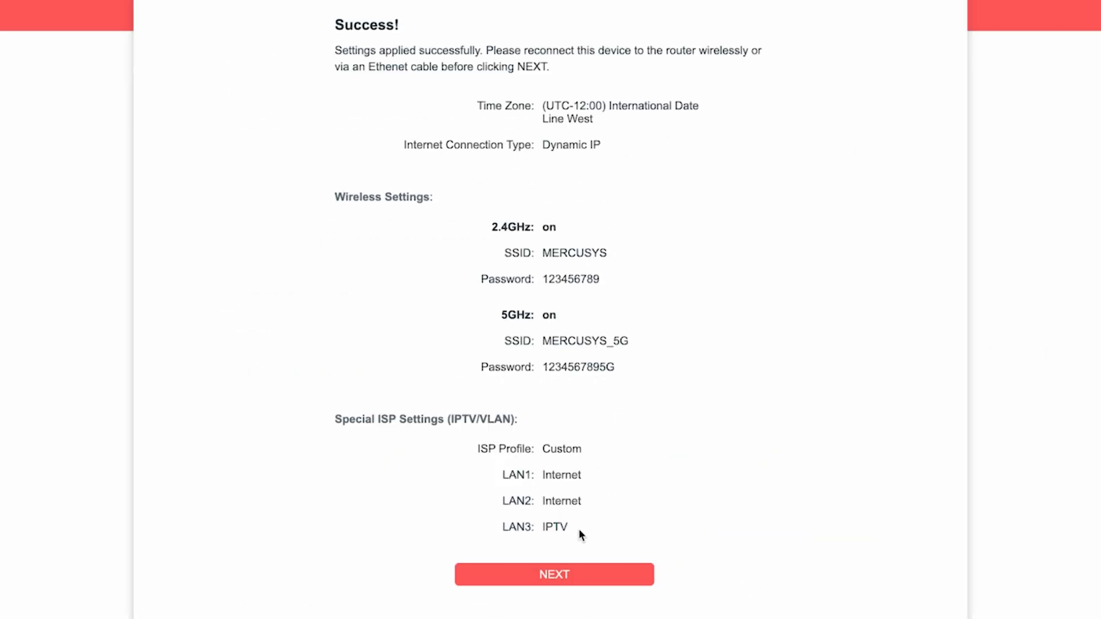
Accept the summary of applied settings and skip the Mercusys cloud service login.
left_click(565, 573)
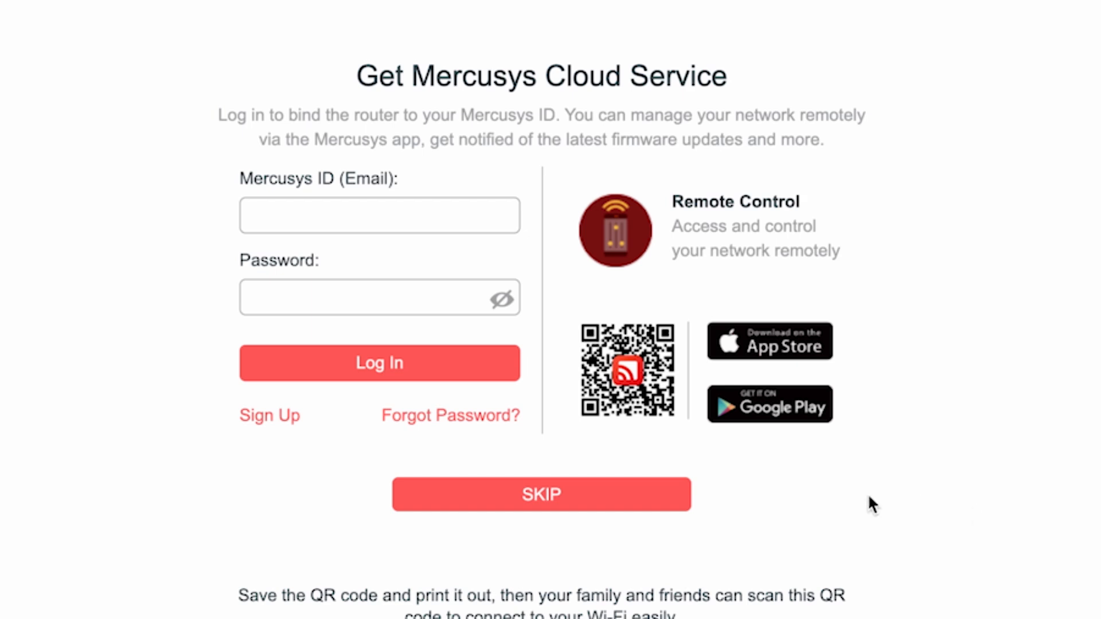
left_click(516, 496)
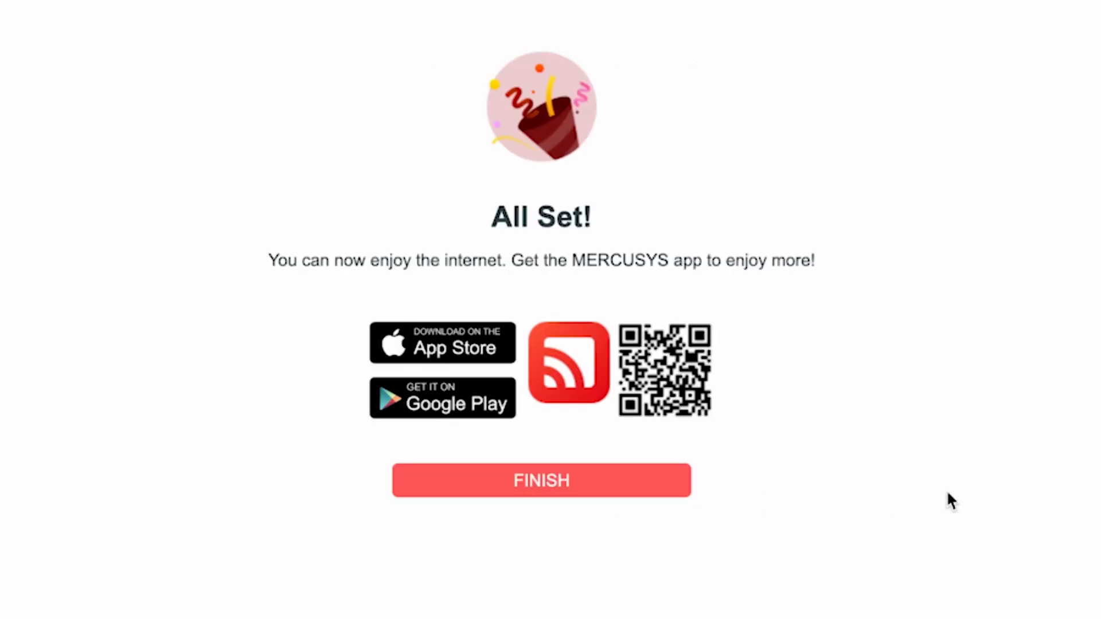
Finish the setup wizard and reboot the router from its advanced system settings.
left_click(554, 491)
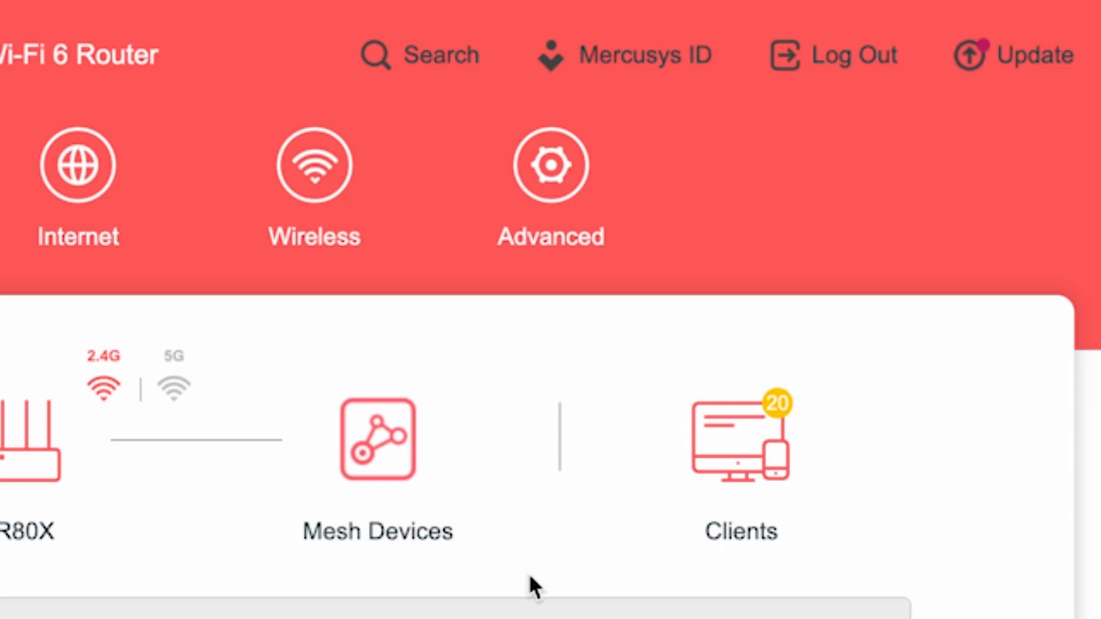
left_click(580, 191)
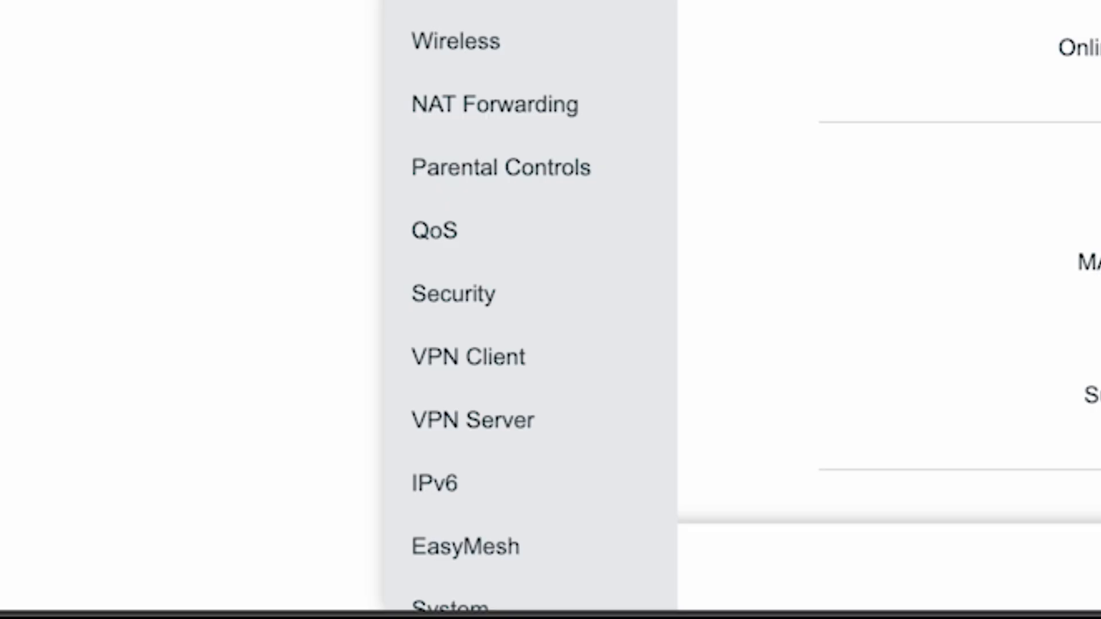
scroll(531, 304, "down", 2)
left_click(425, 527)
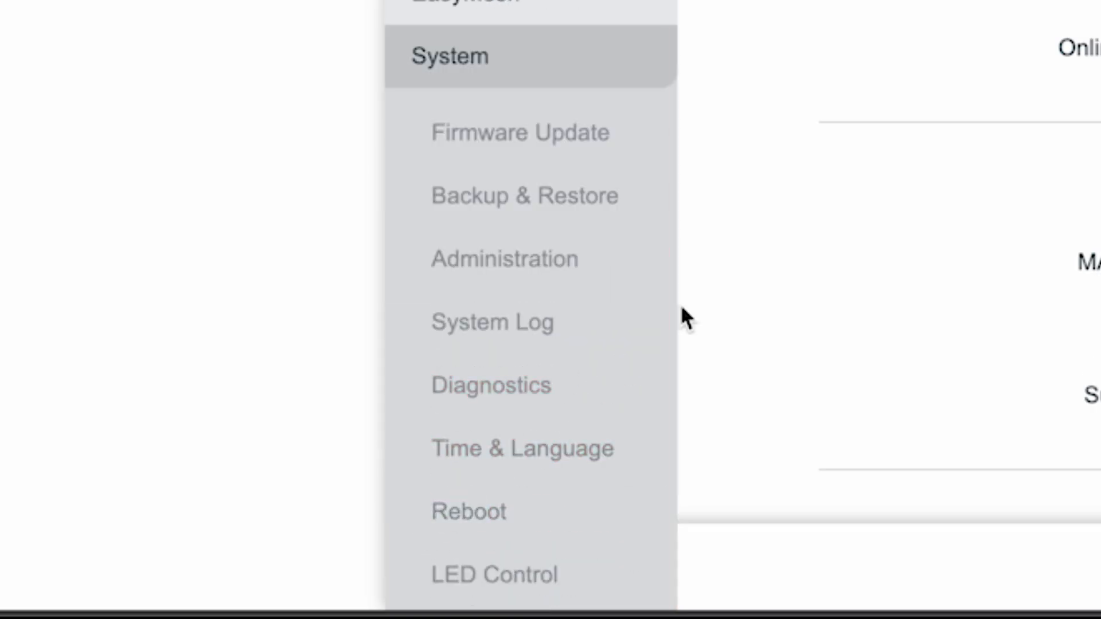
left_click(461, 512)
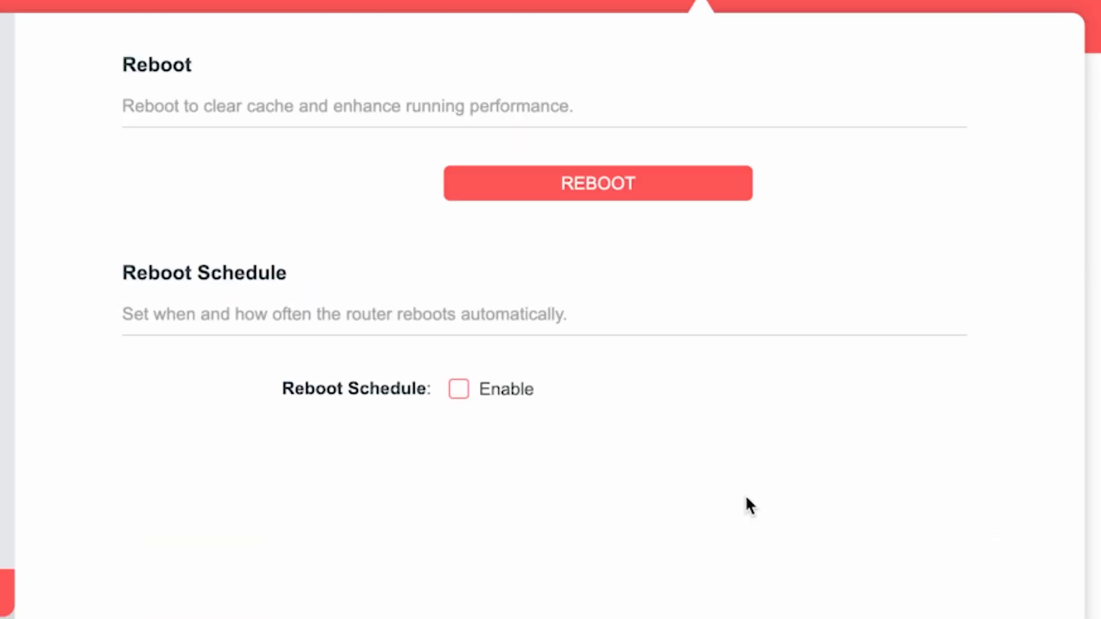
left_click(658, 190)
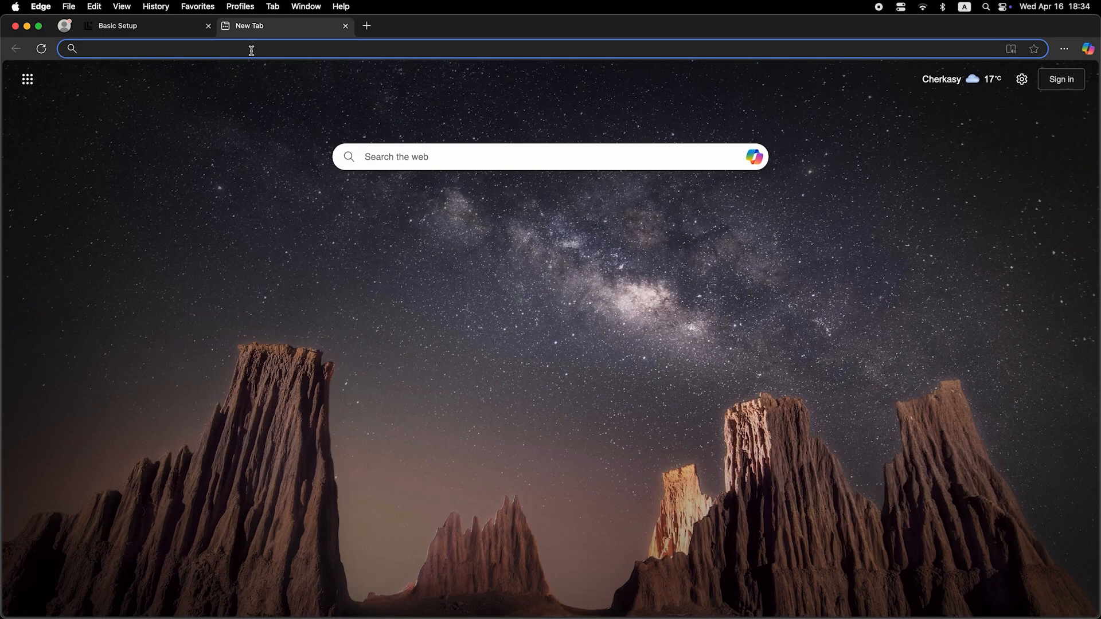
Run a web search for "dfdfdfdf" in a new browser tab to test the internet connection.
left_click(252, 51)
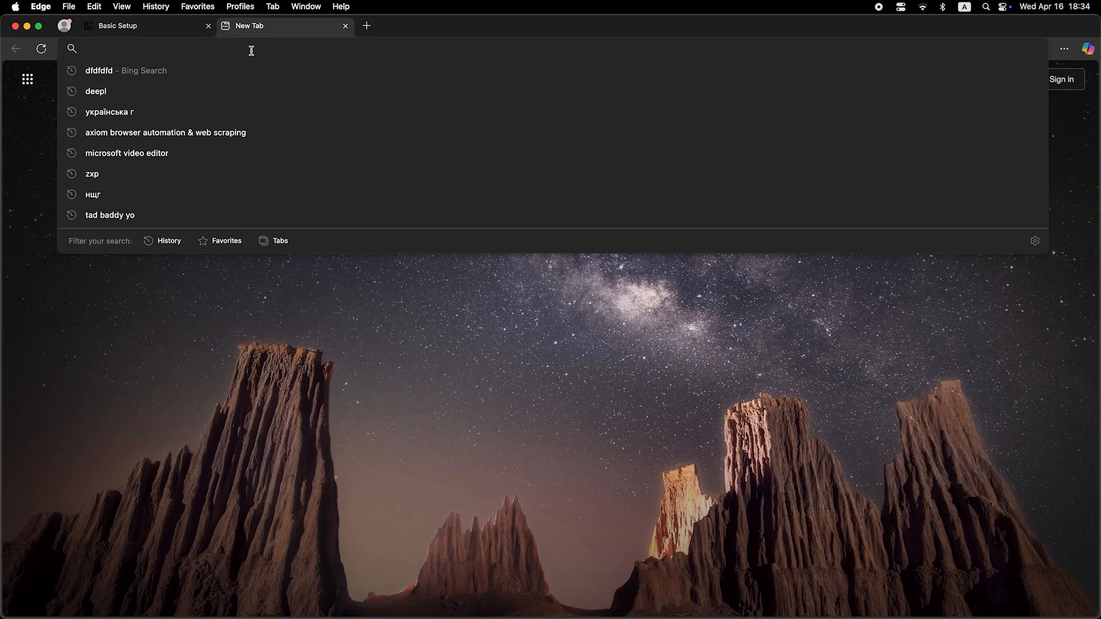
type("dfdfdfdf")
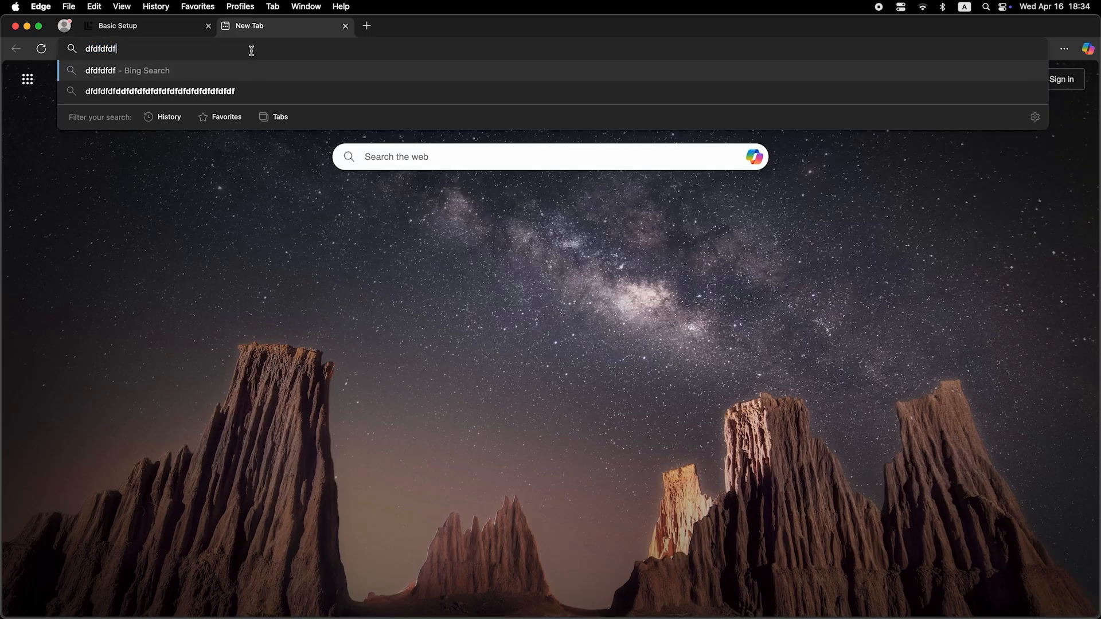
key("Return")
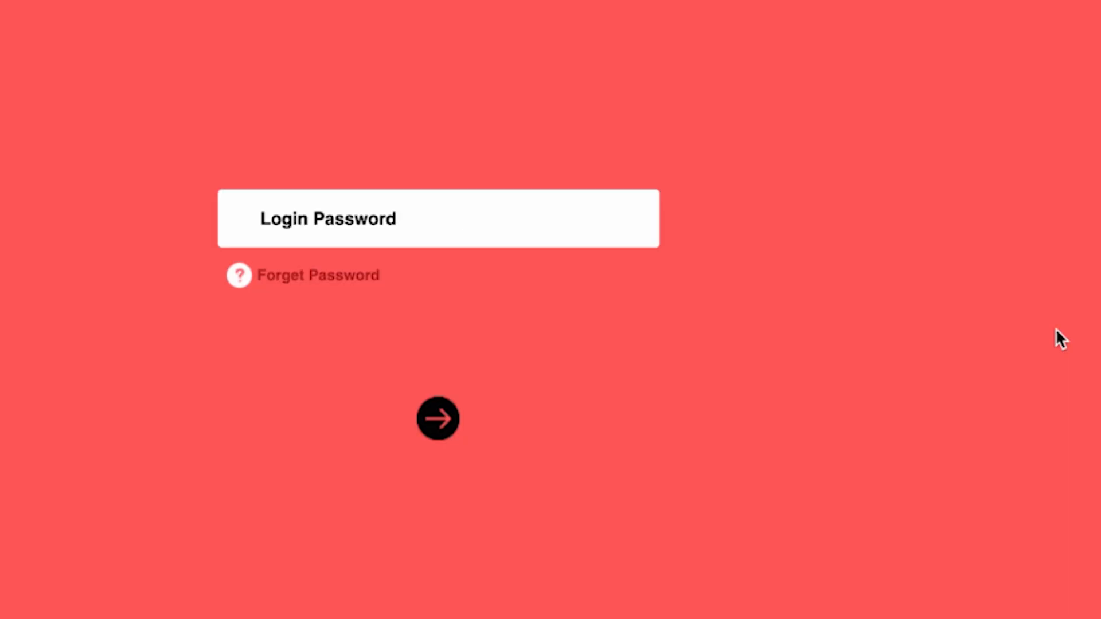
Log in to the router with the login password and open the advanced network settings for Internet.
type("*********")
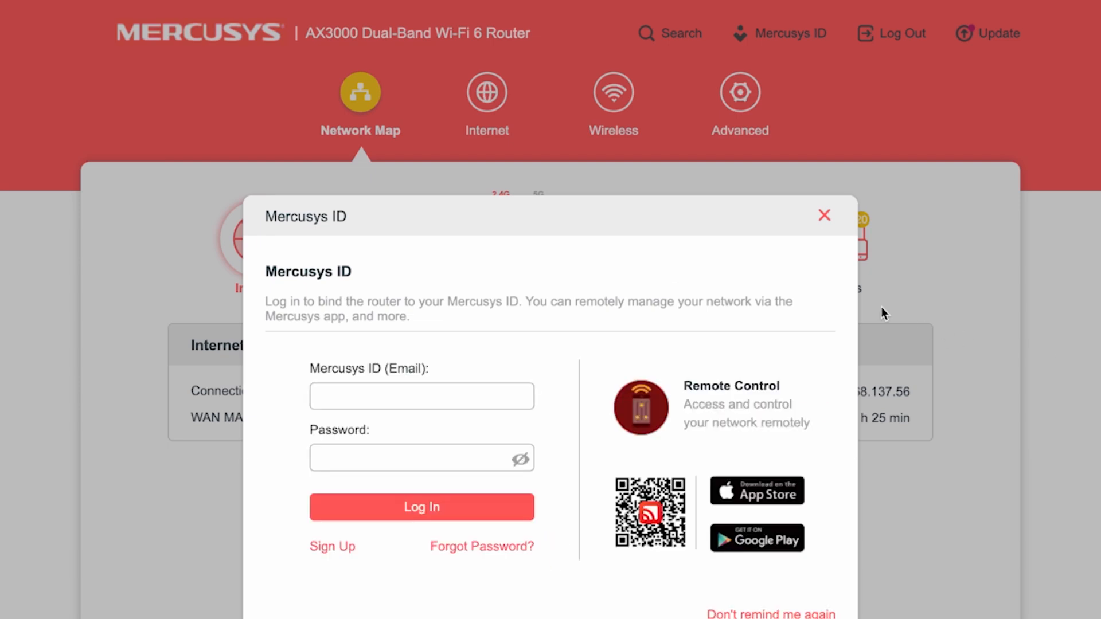
left_click(824, 217)
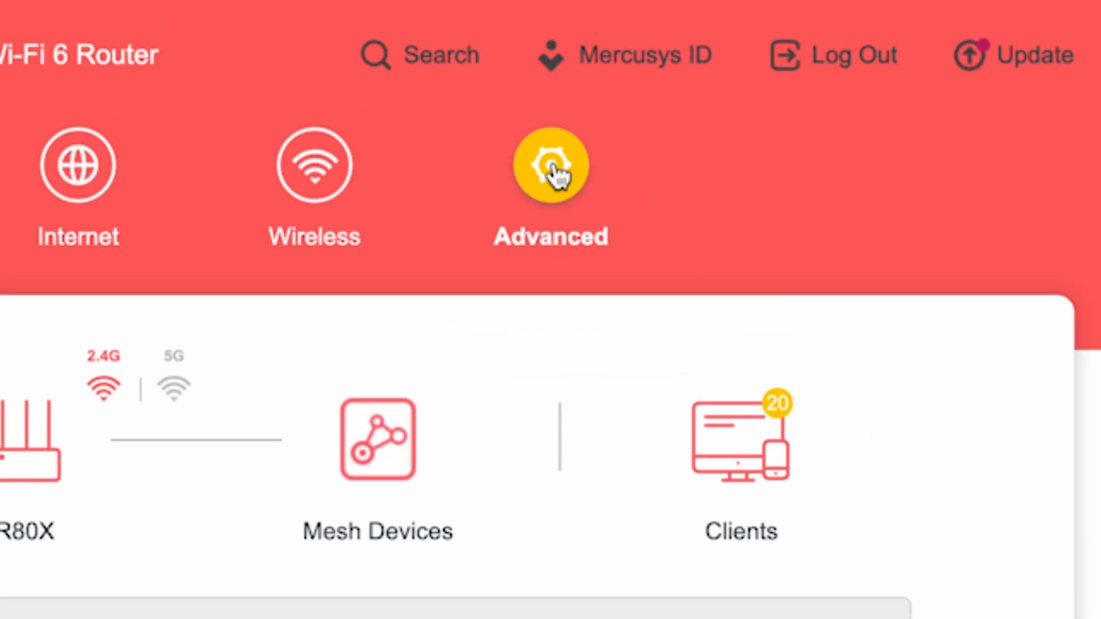
left_click(553, 170)
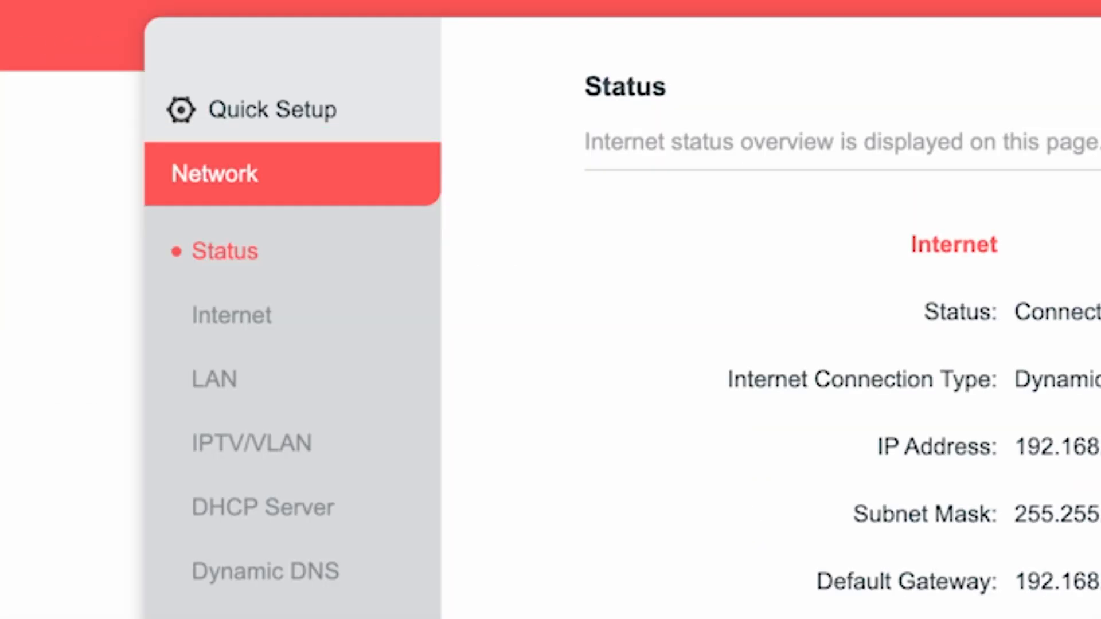
left_click(240, 317)
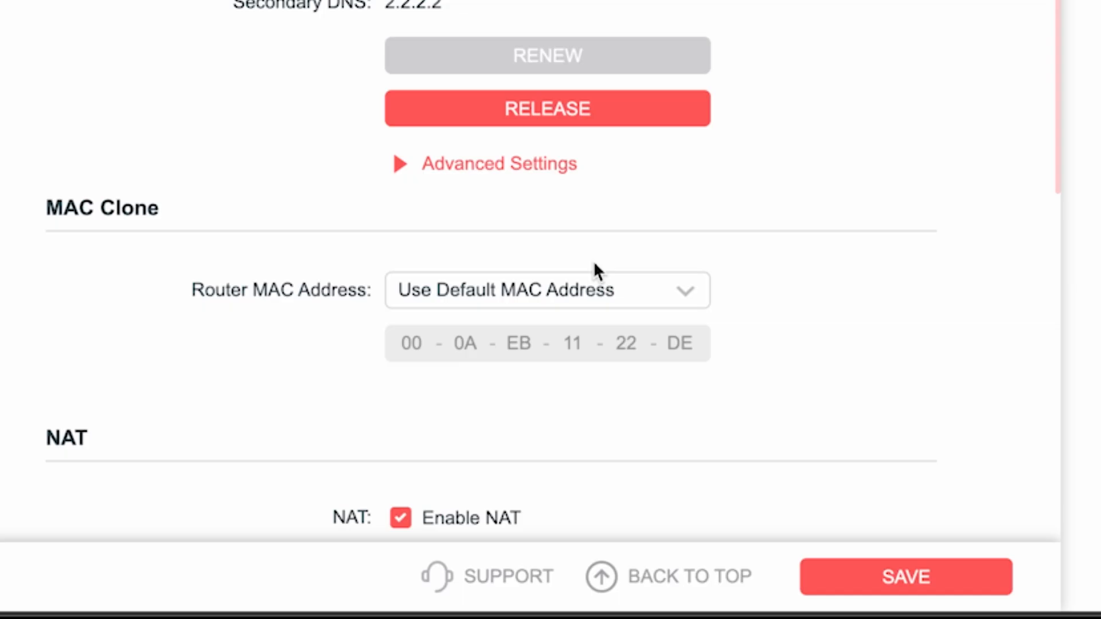
Set the Router MAC Address under MAC Clone to Clone Current Device MAC and save the internet settings.
left_click(626, 296)
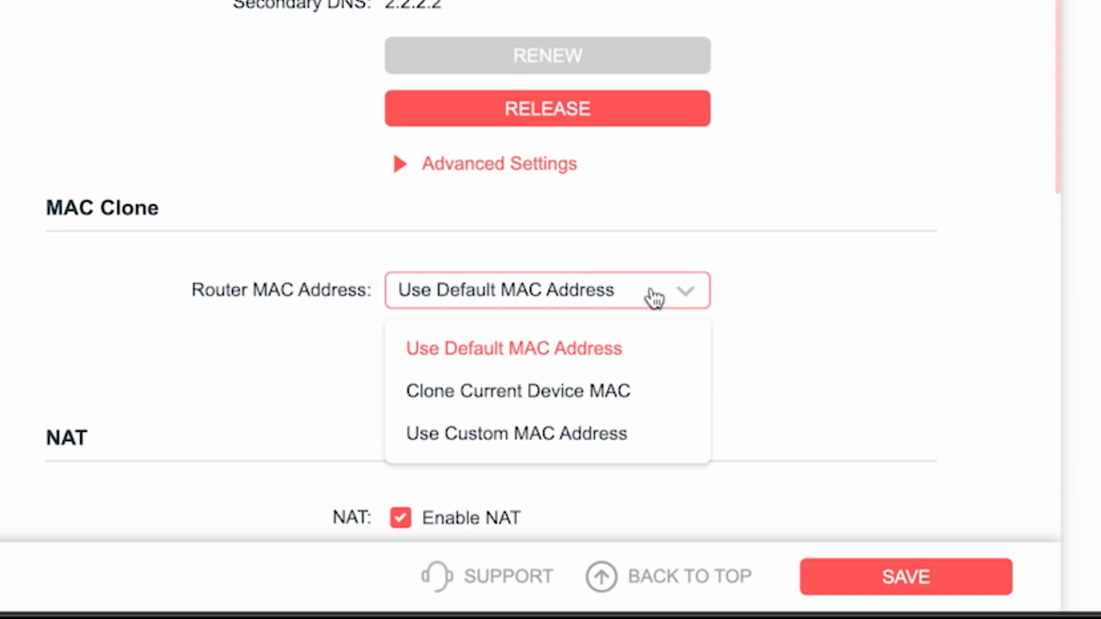
left_click(494, 396)
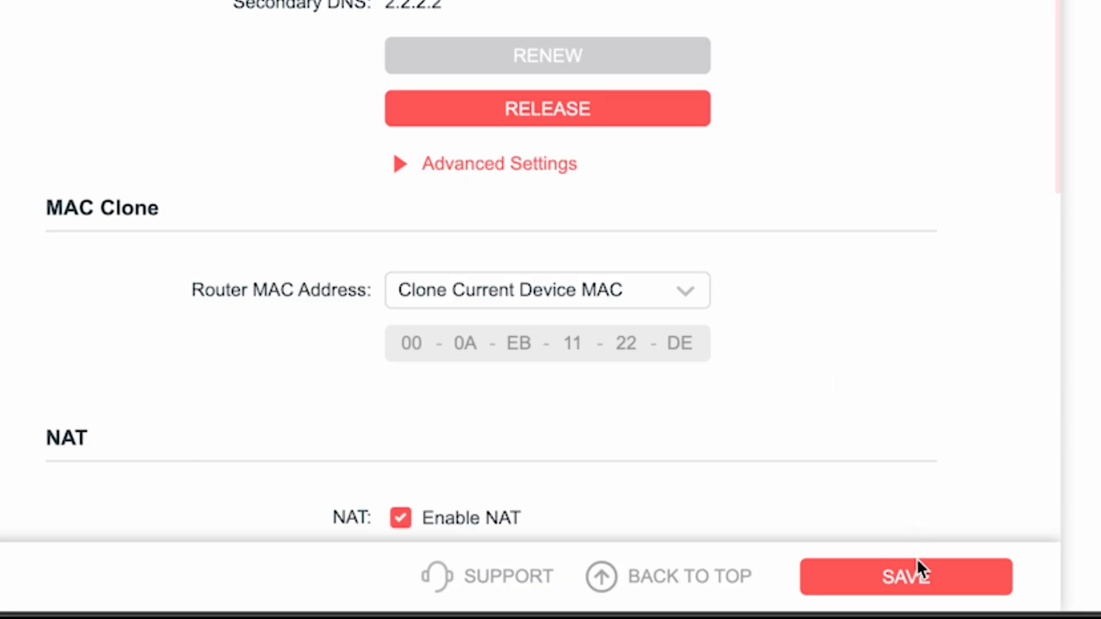
left_click(917, 578)
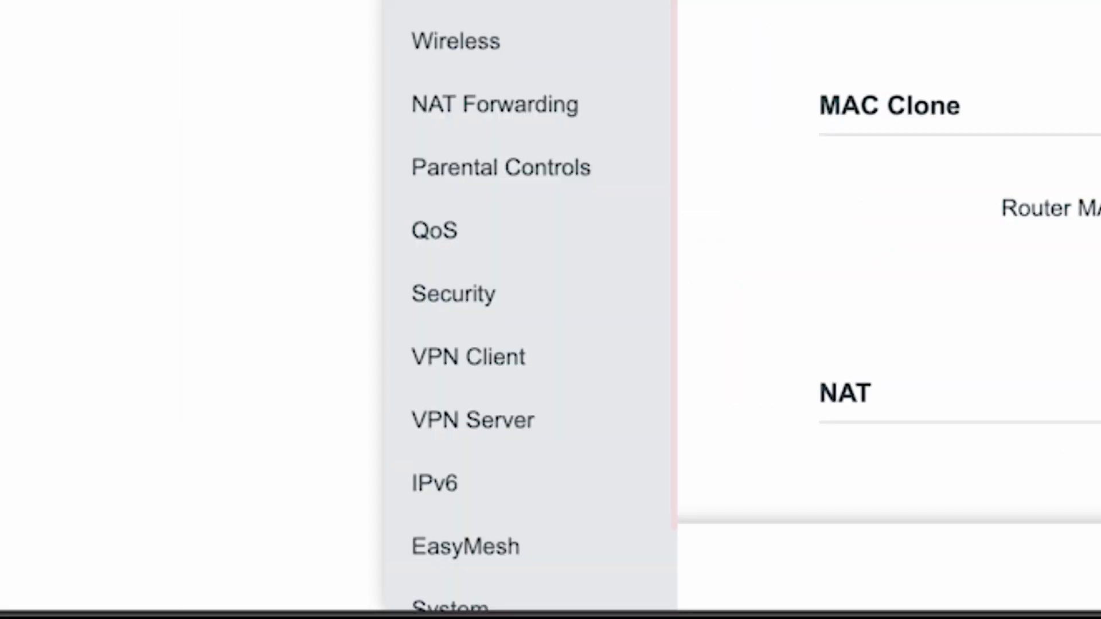
Reboot the router from its system settings and rejoin the "Your WIFI Name" Wi-Fi network.
scroll(553, 258, "down", 2)
left_click(462, 533)
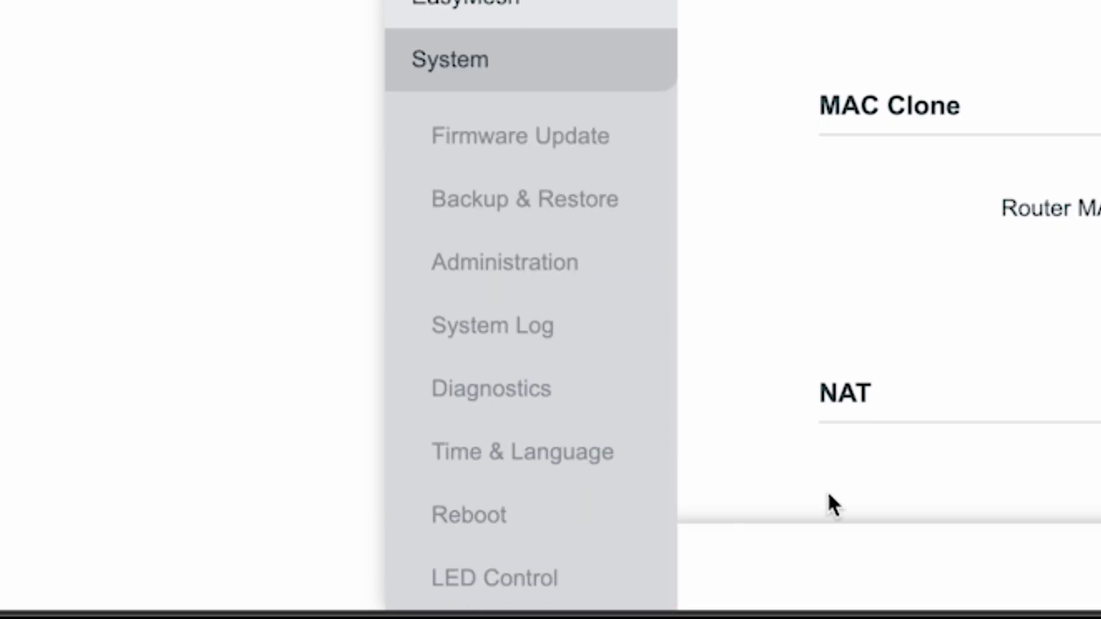
left_click(474, 514)
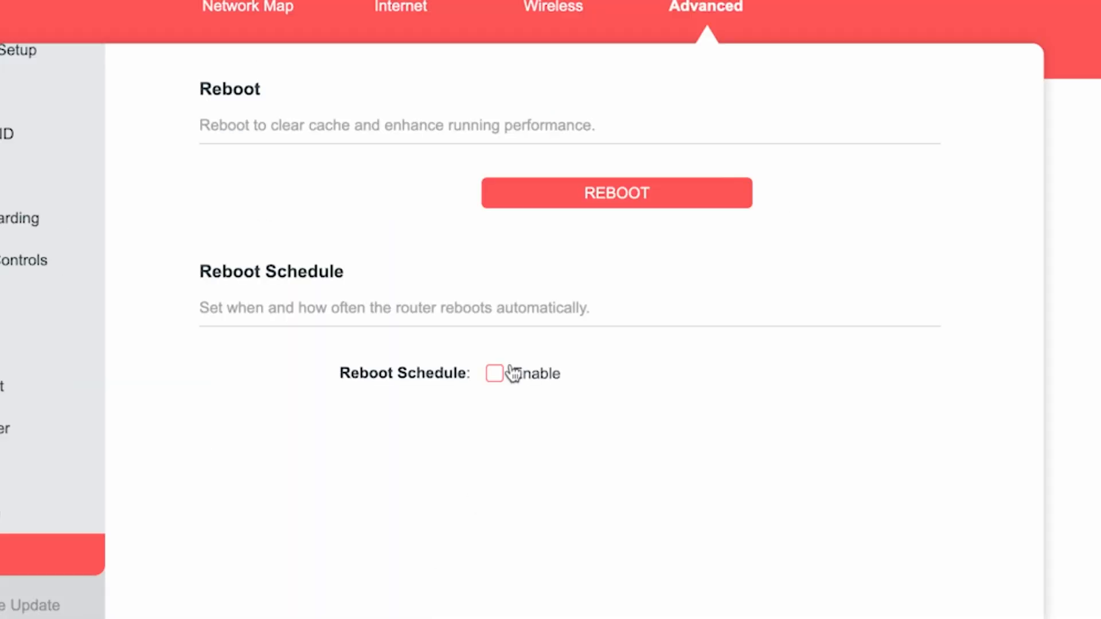
left_click(585, 201)
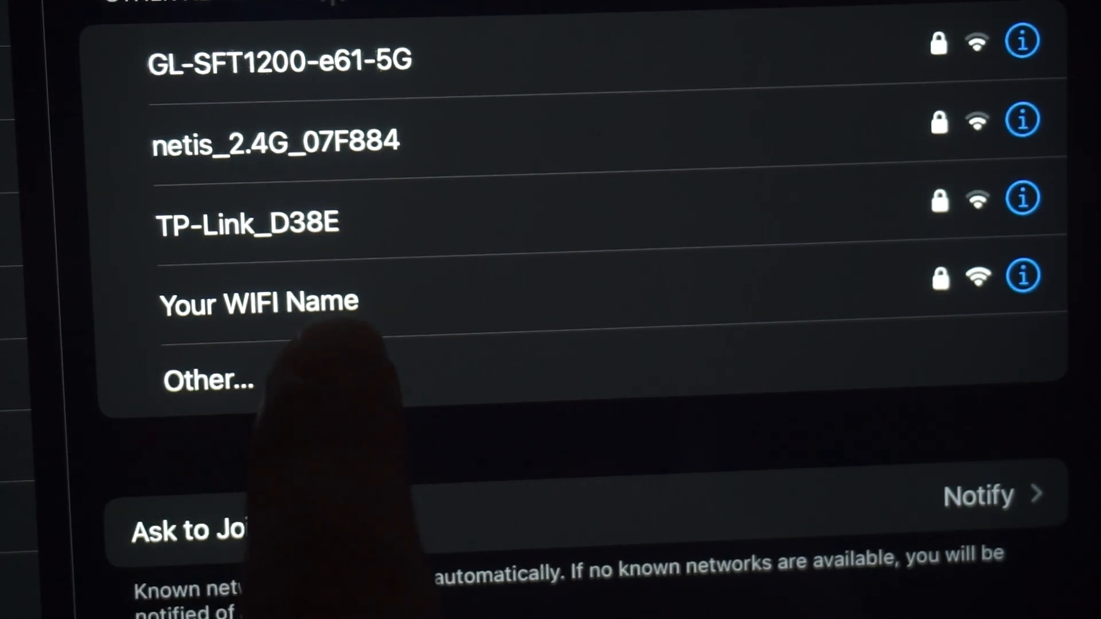
left_click(309, 312)
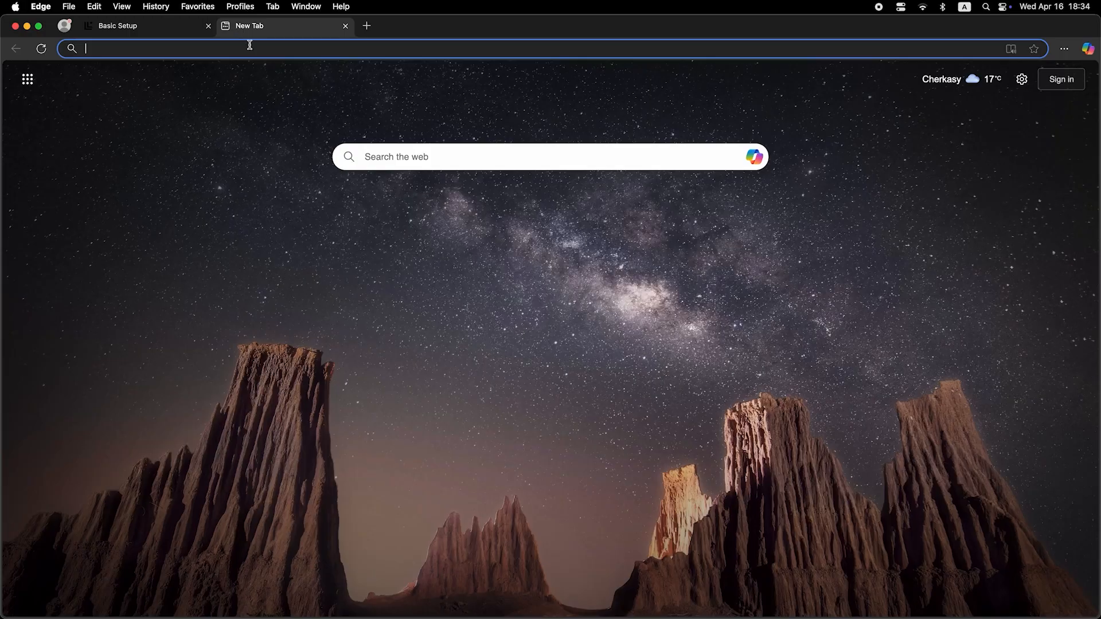
Test internet access through the restarted router with a web search for "dfdfdfdf".
left_click(251, 51)
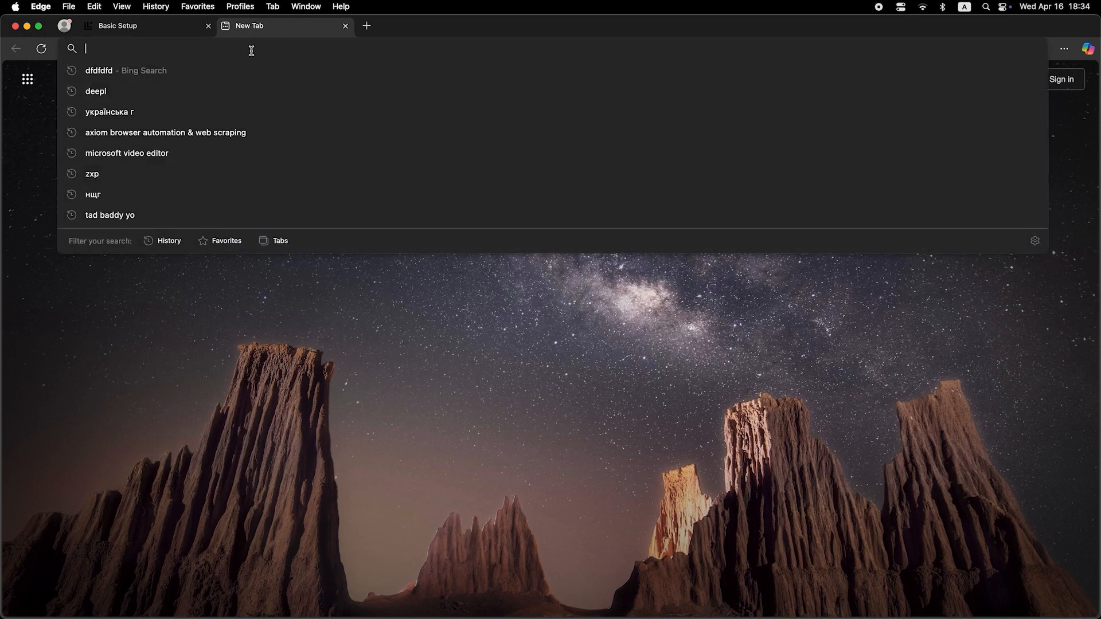
type("dfdfdfdf")
key("Return")
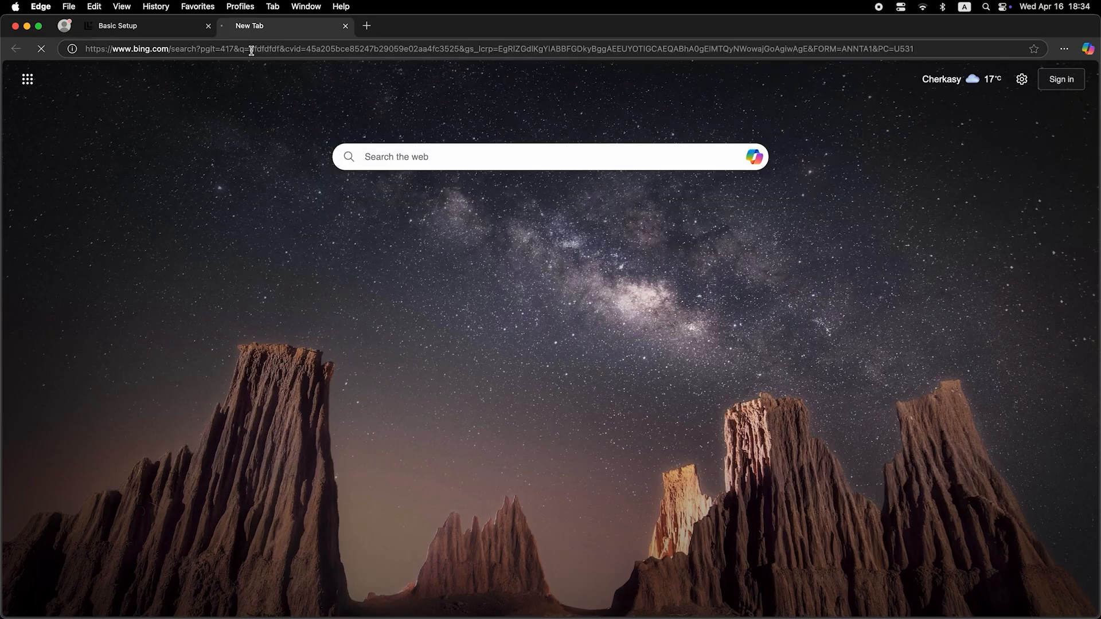